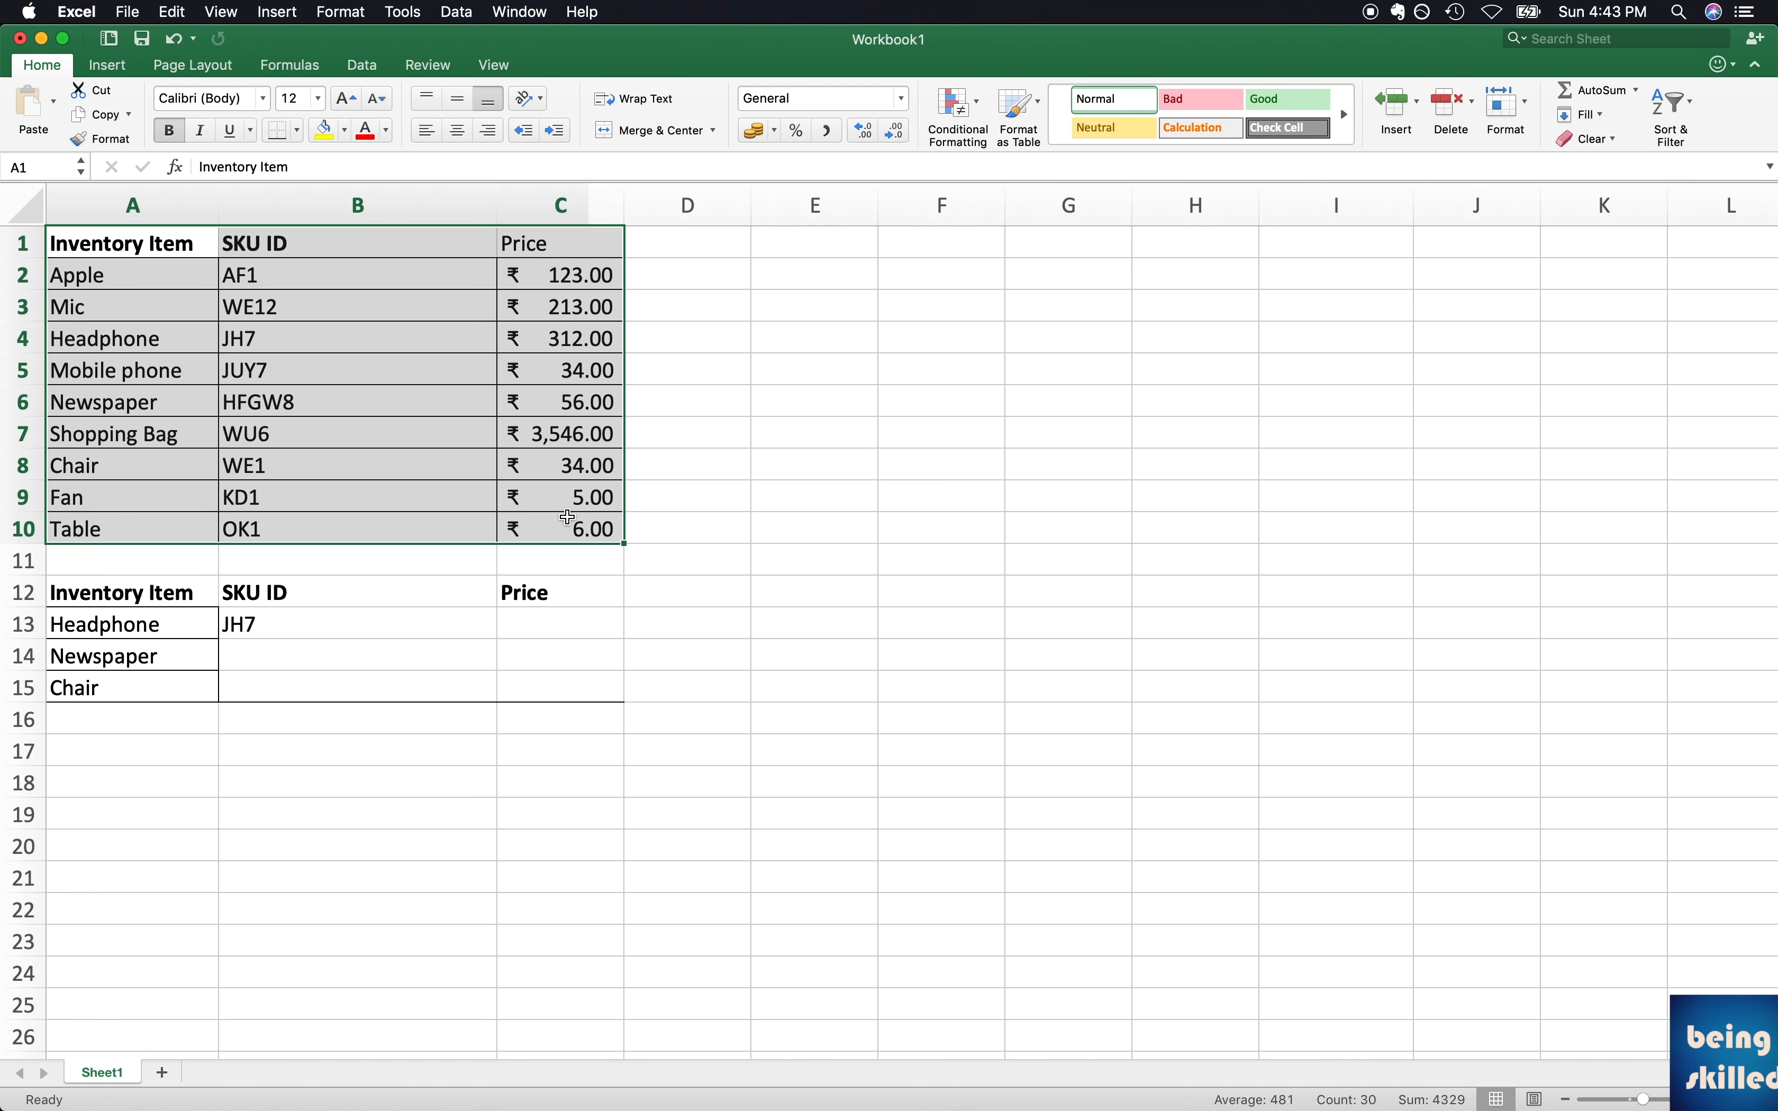
Step: Clear the existing lookup formula from the Headphone row's SKU ID cell, B13
click(571, 247)
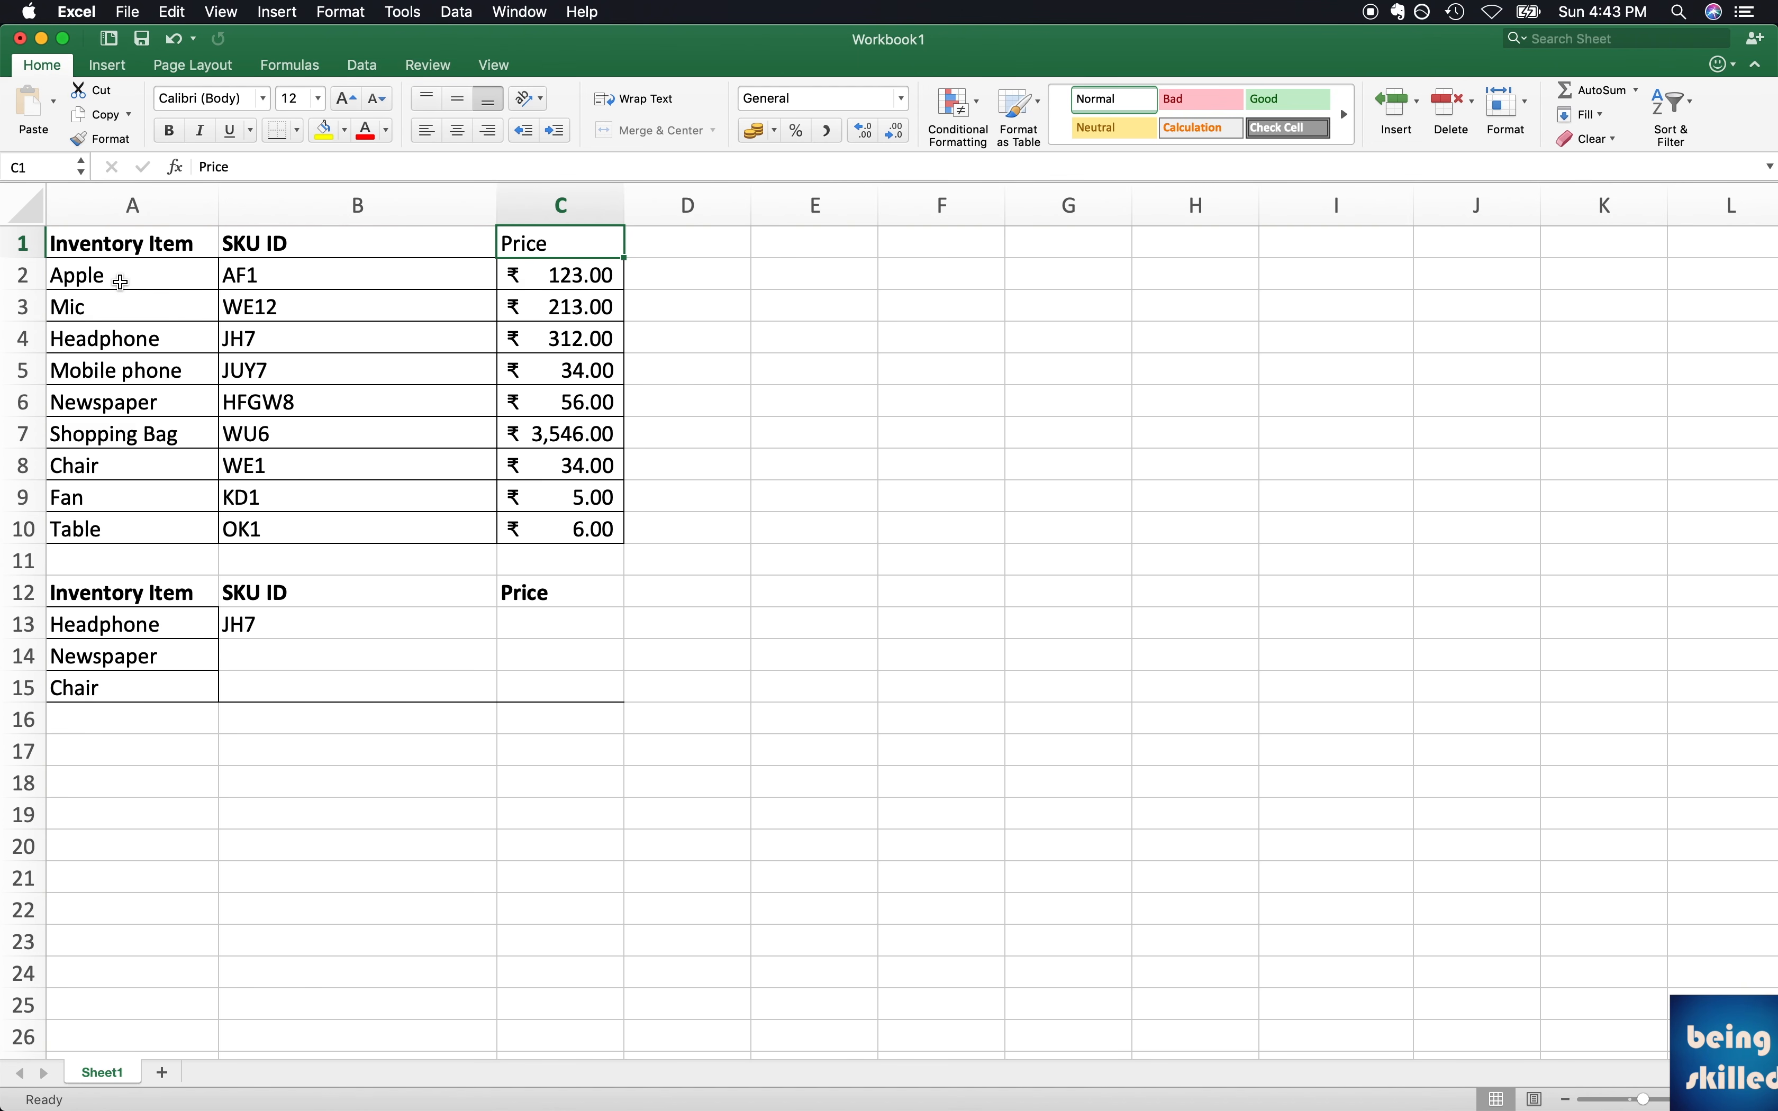
click(370, 628)
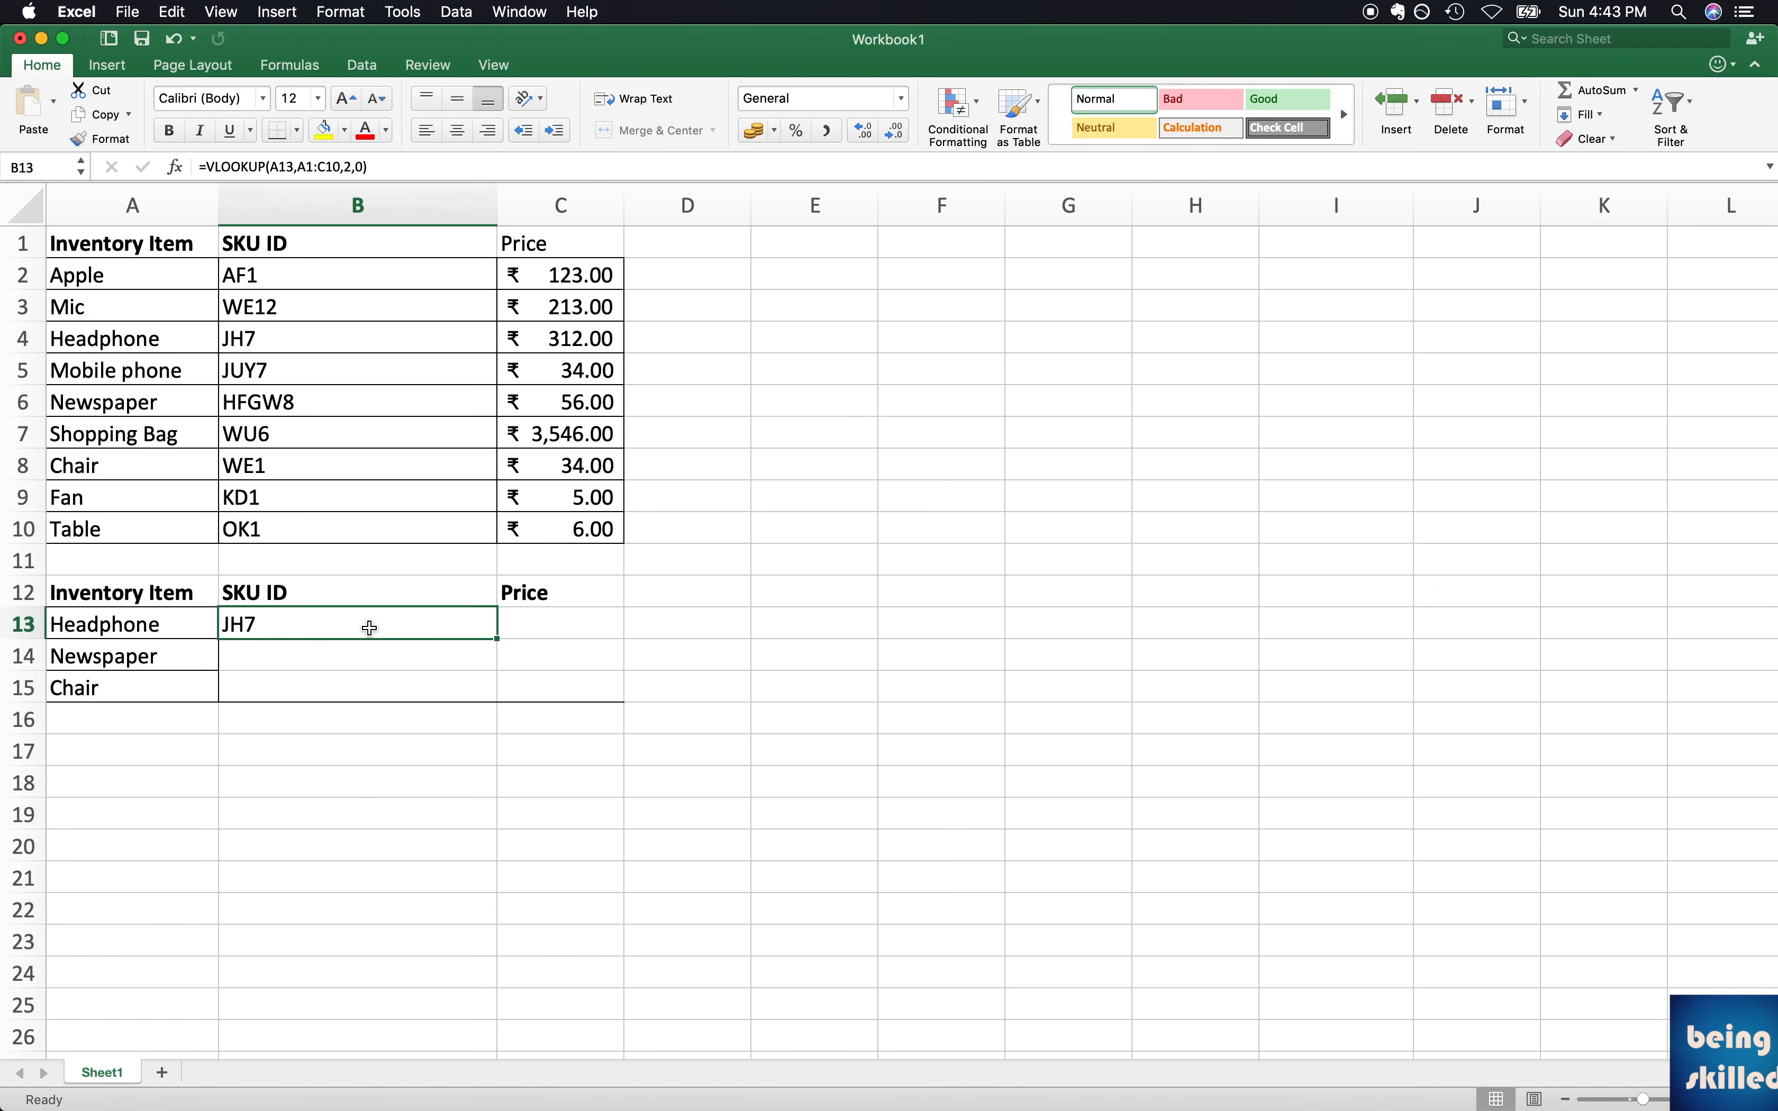
key(Delete)
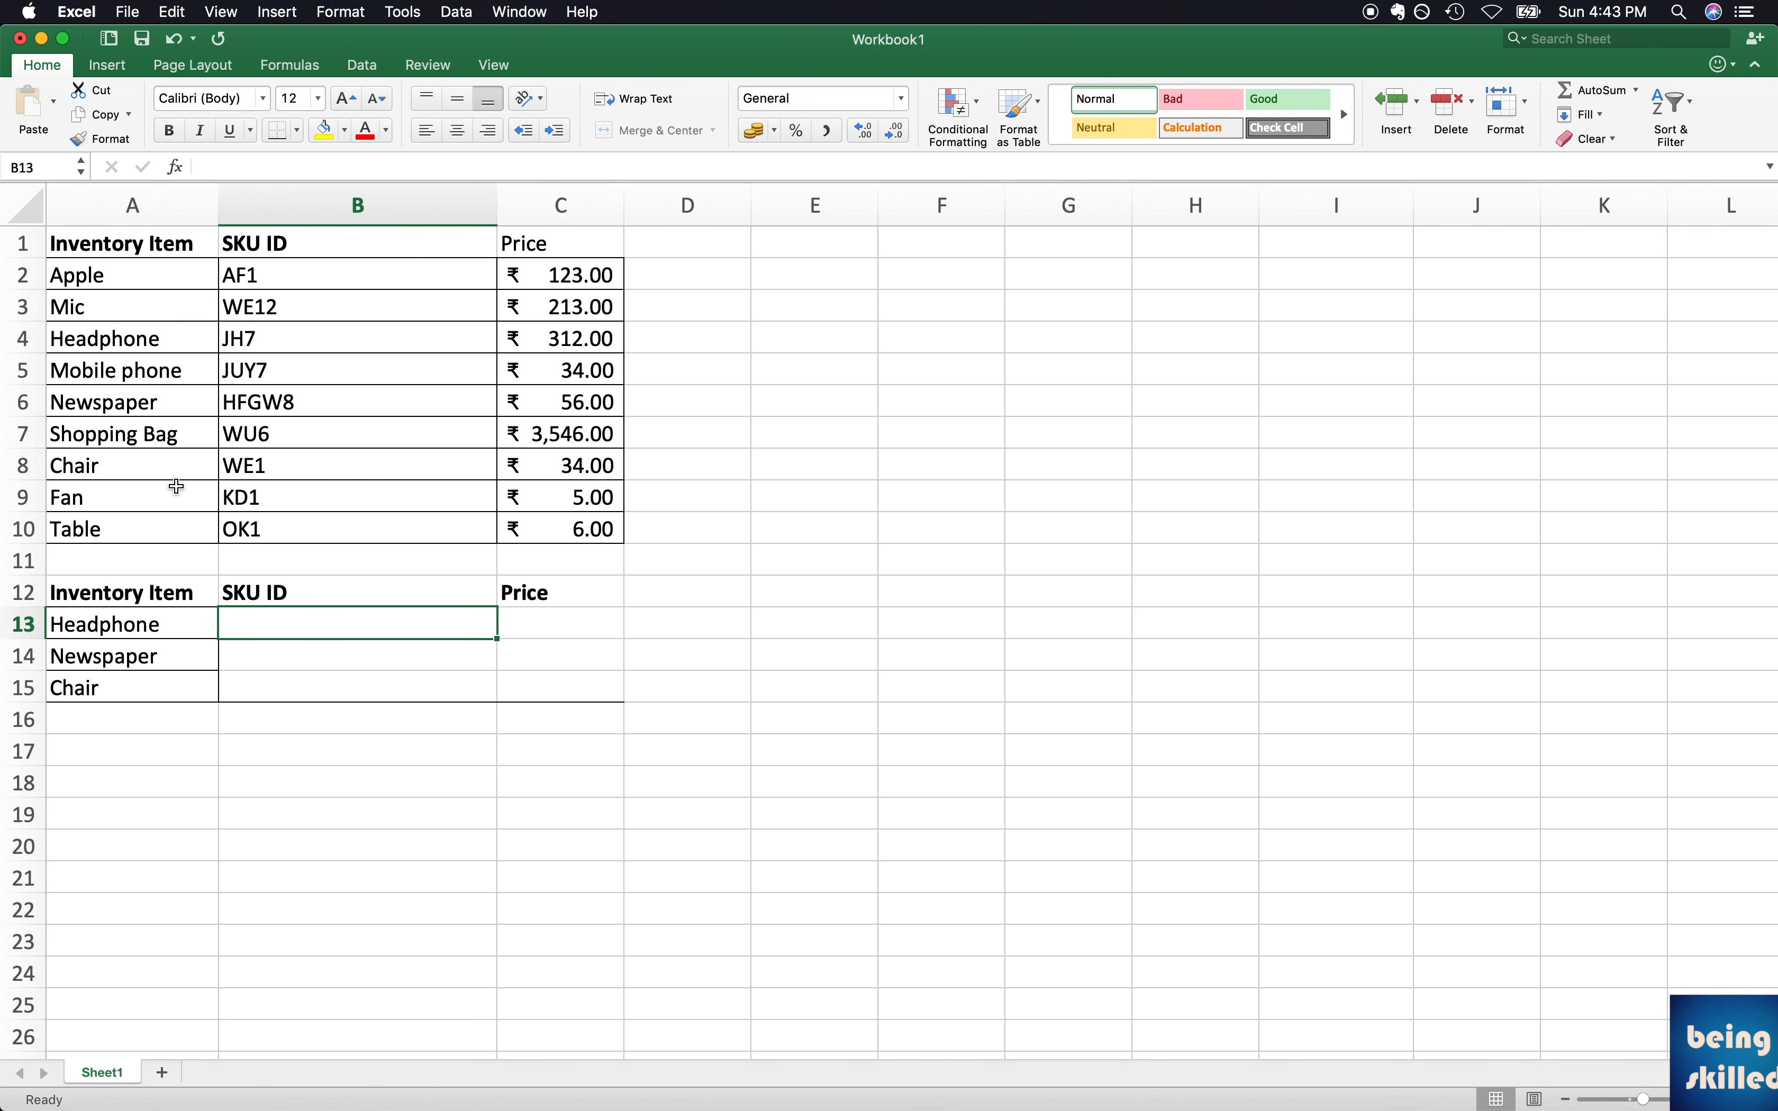
Step: Start a VLOOKUP formula in B13 with lookup value A13 and table array A1:C10
click(134, 622)
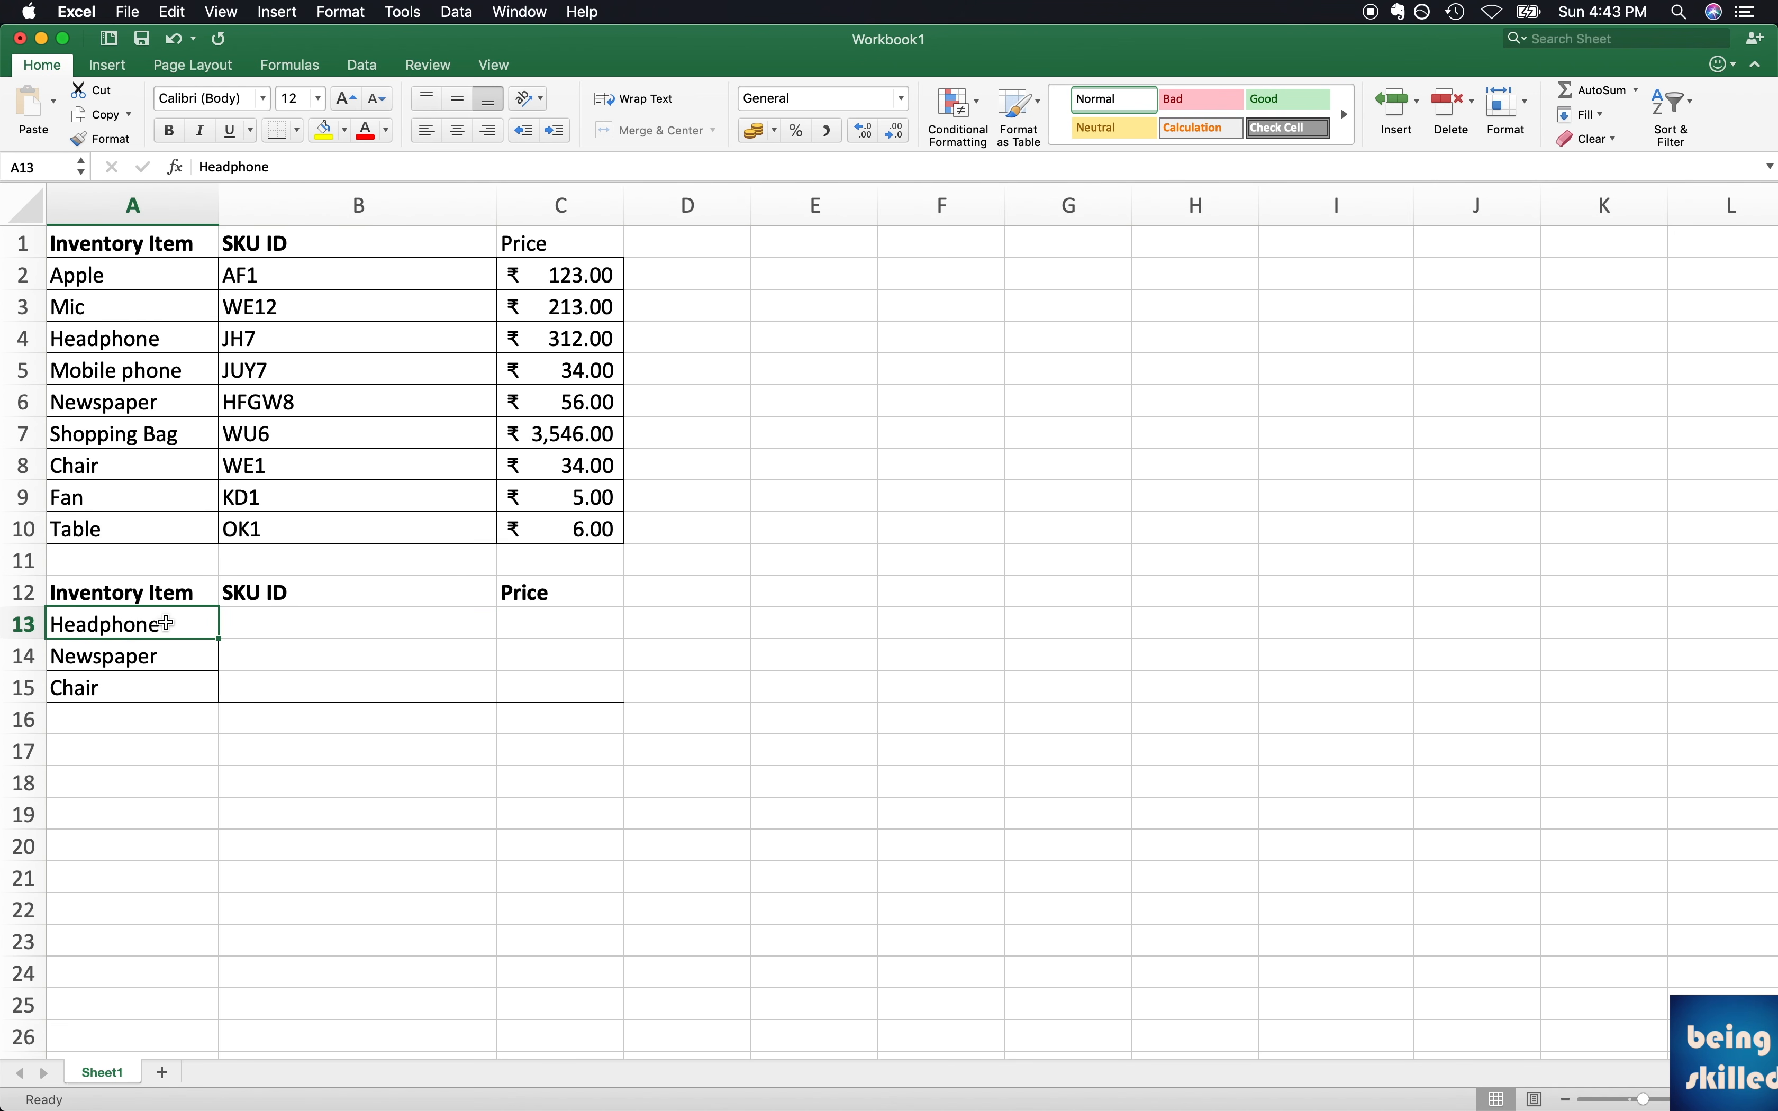
click(283, 613)
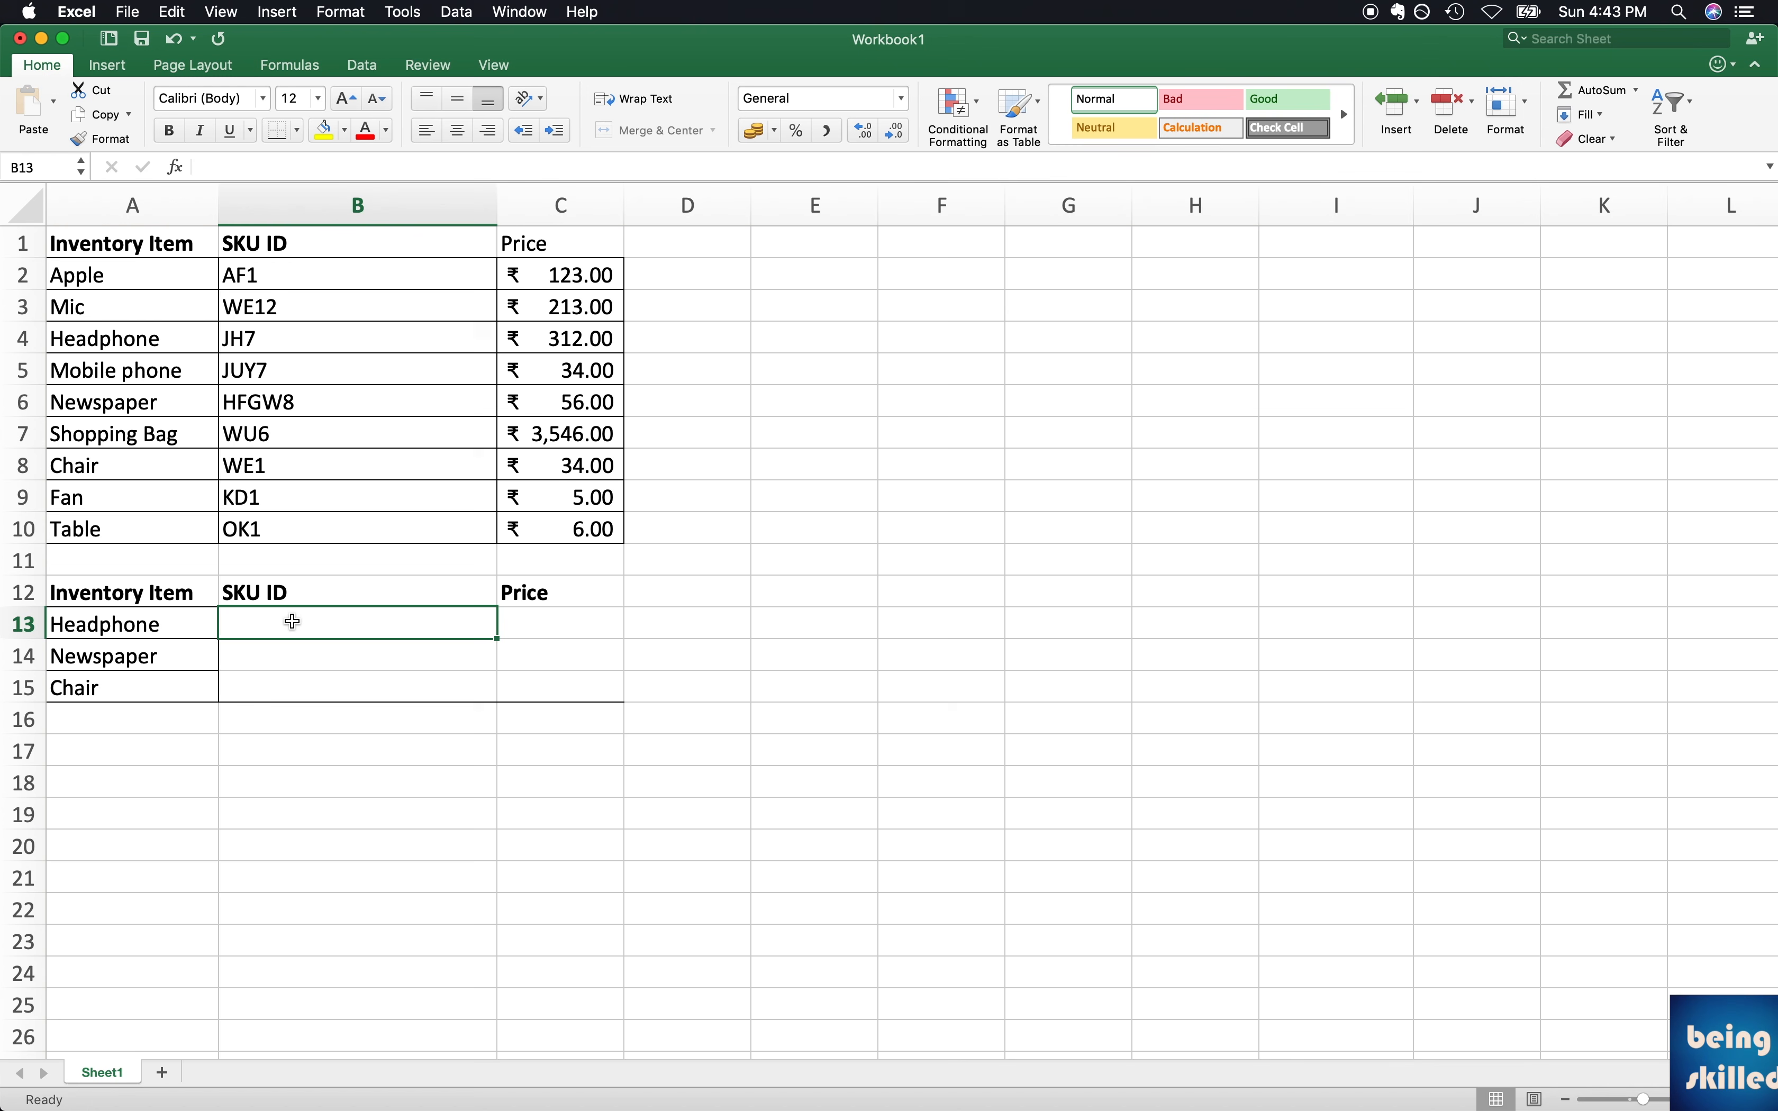
text(=vloo)
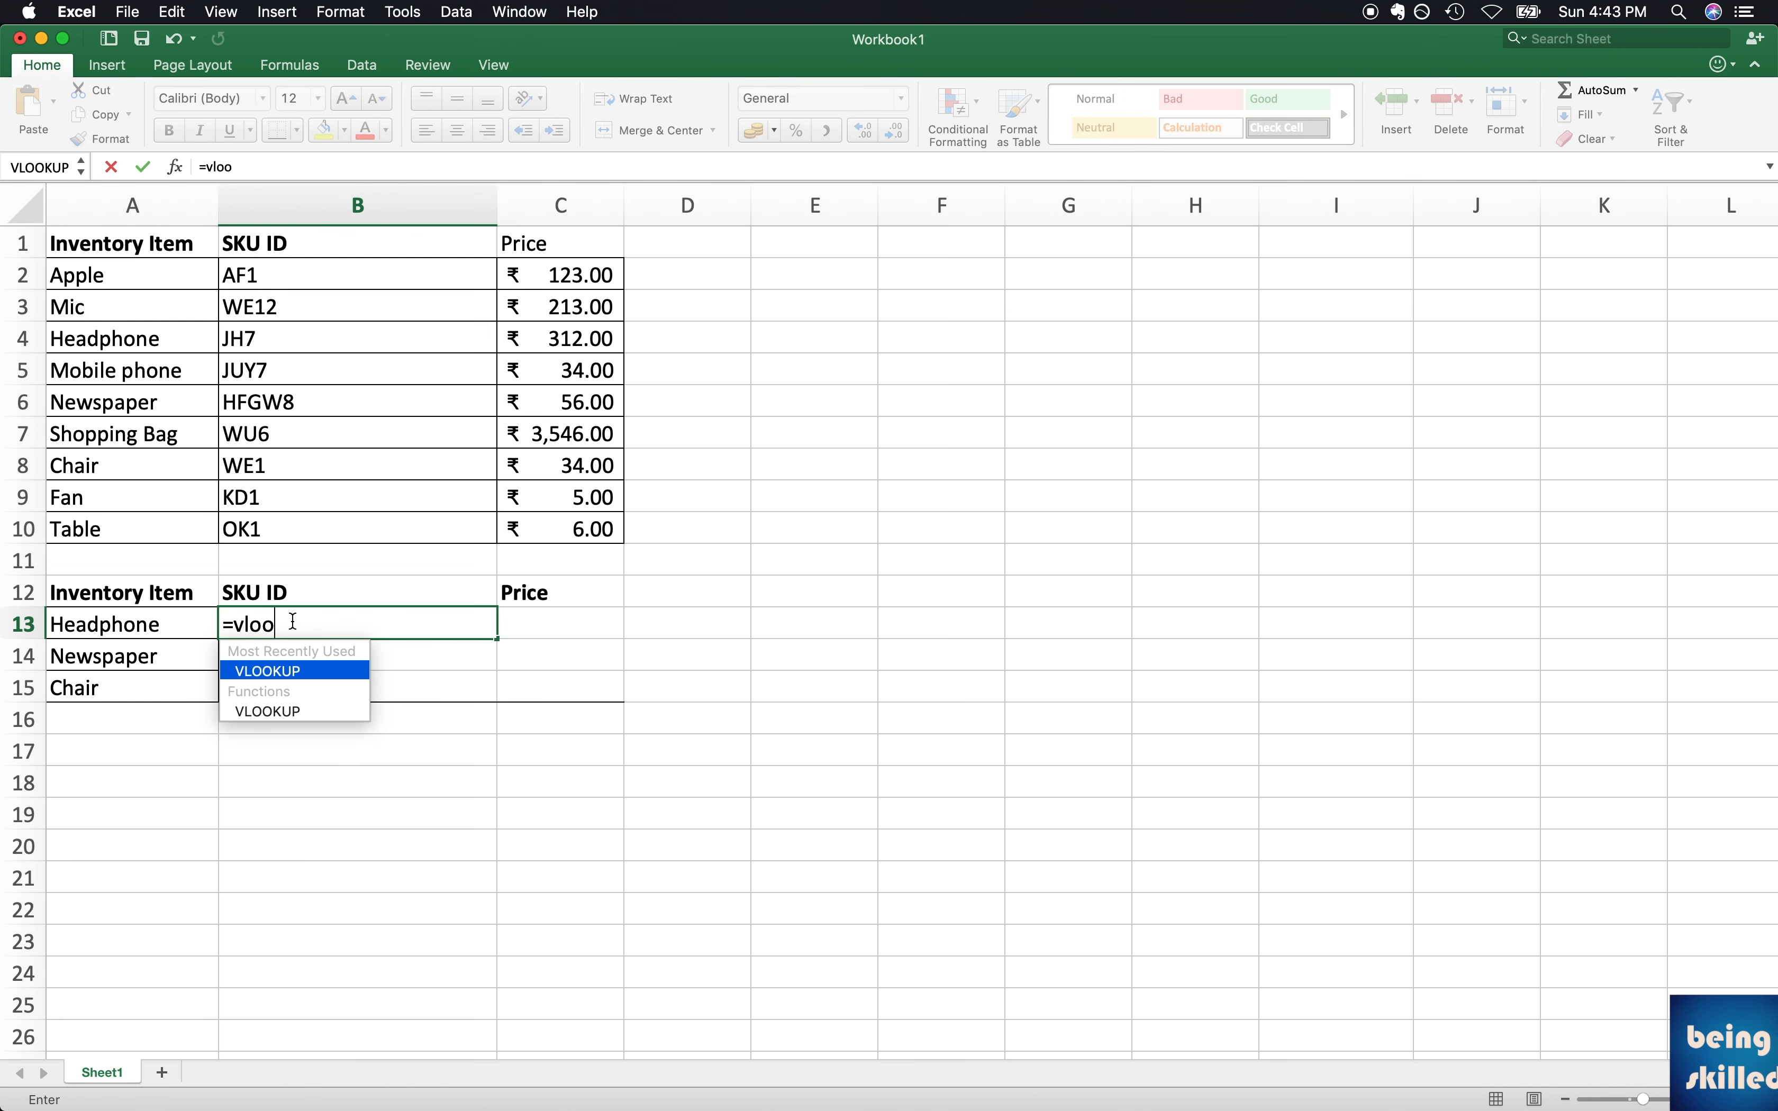
text(k)
key(Tab)
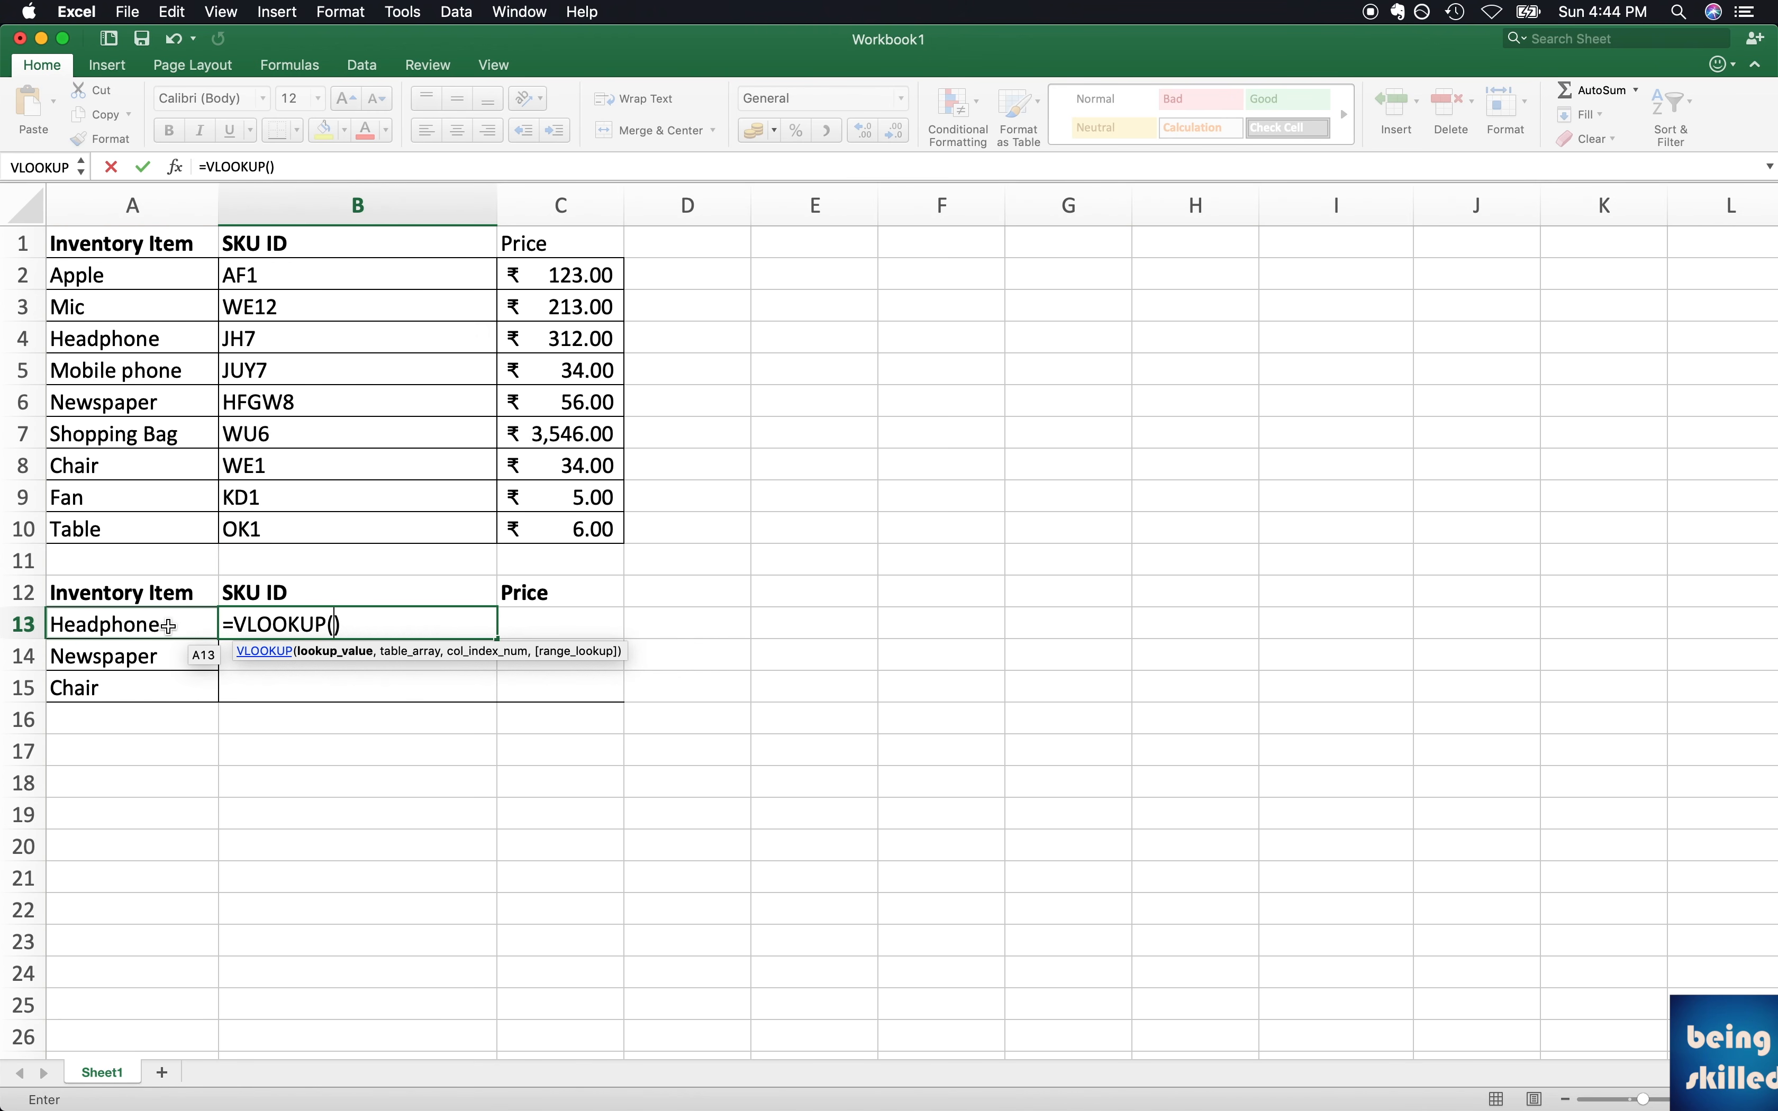
click(169, 625)
text(,)
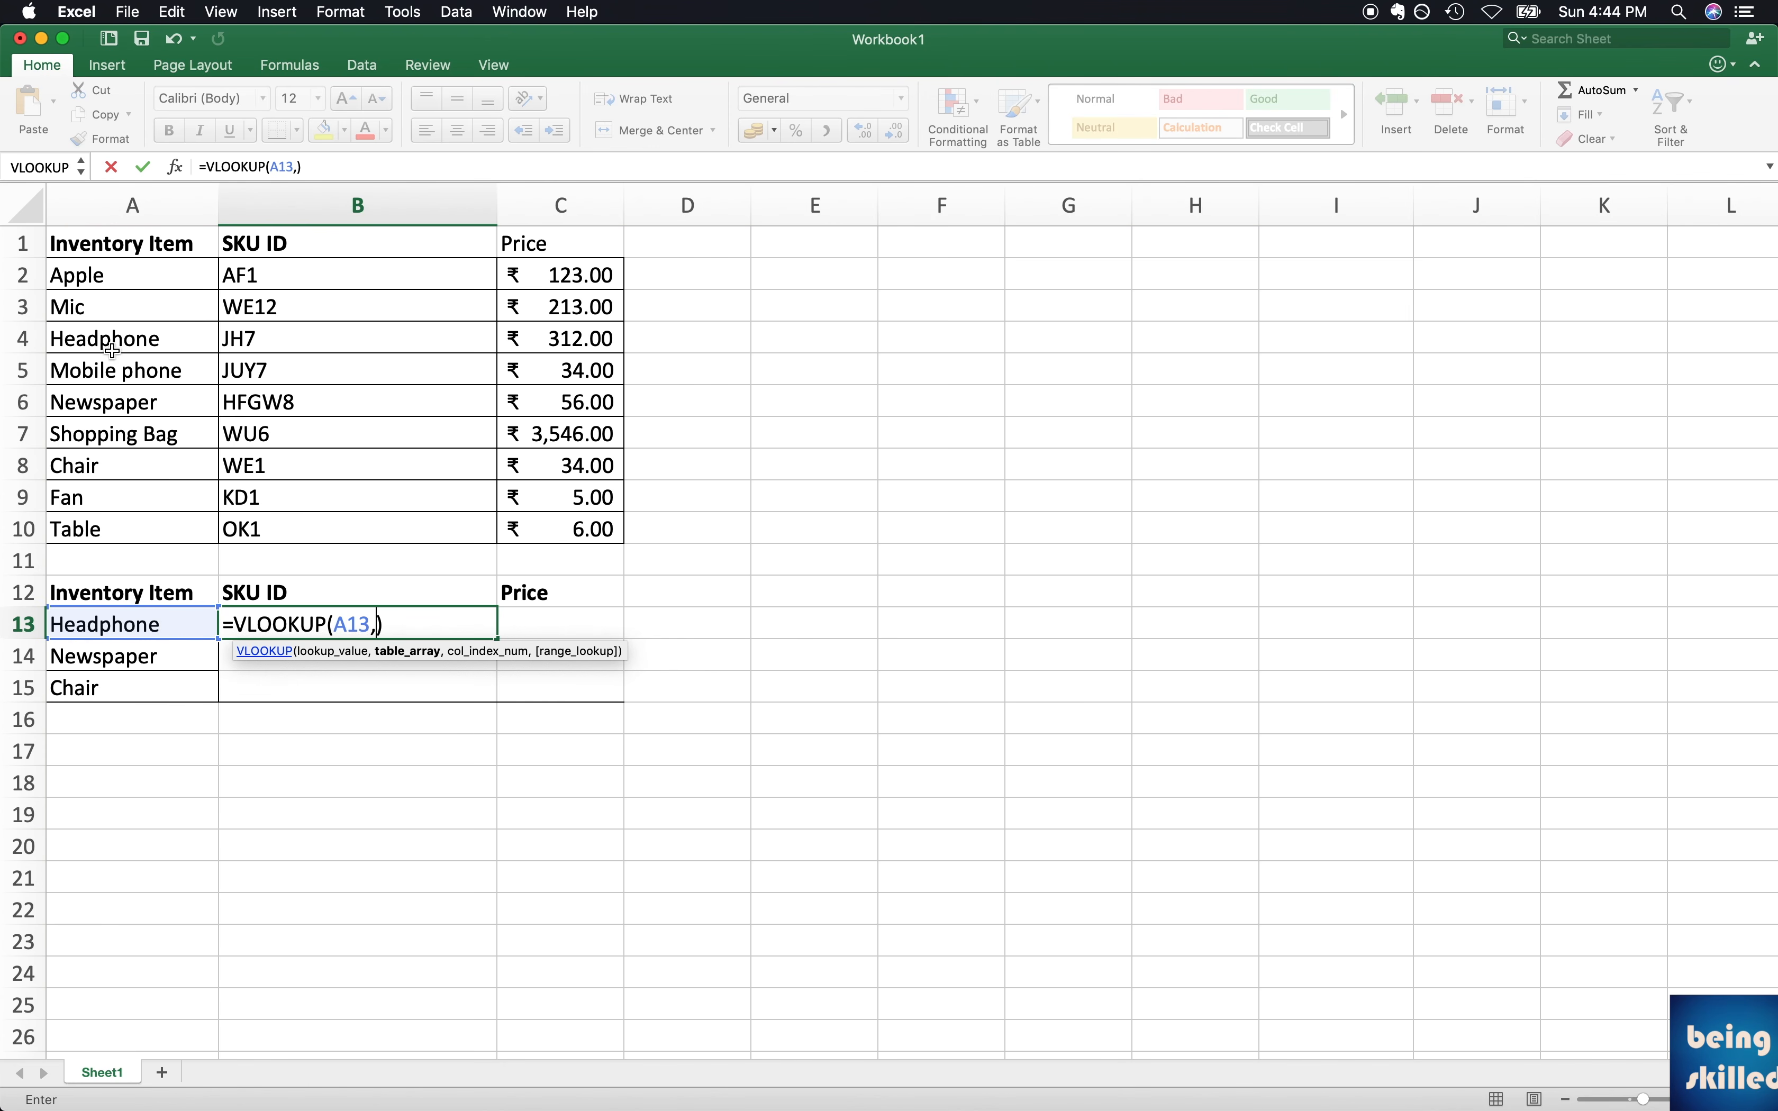
drag(81, 243, 588, 537)
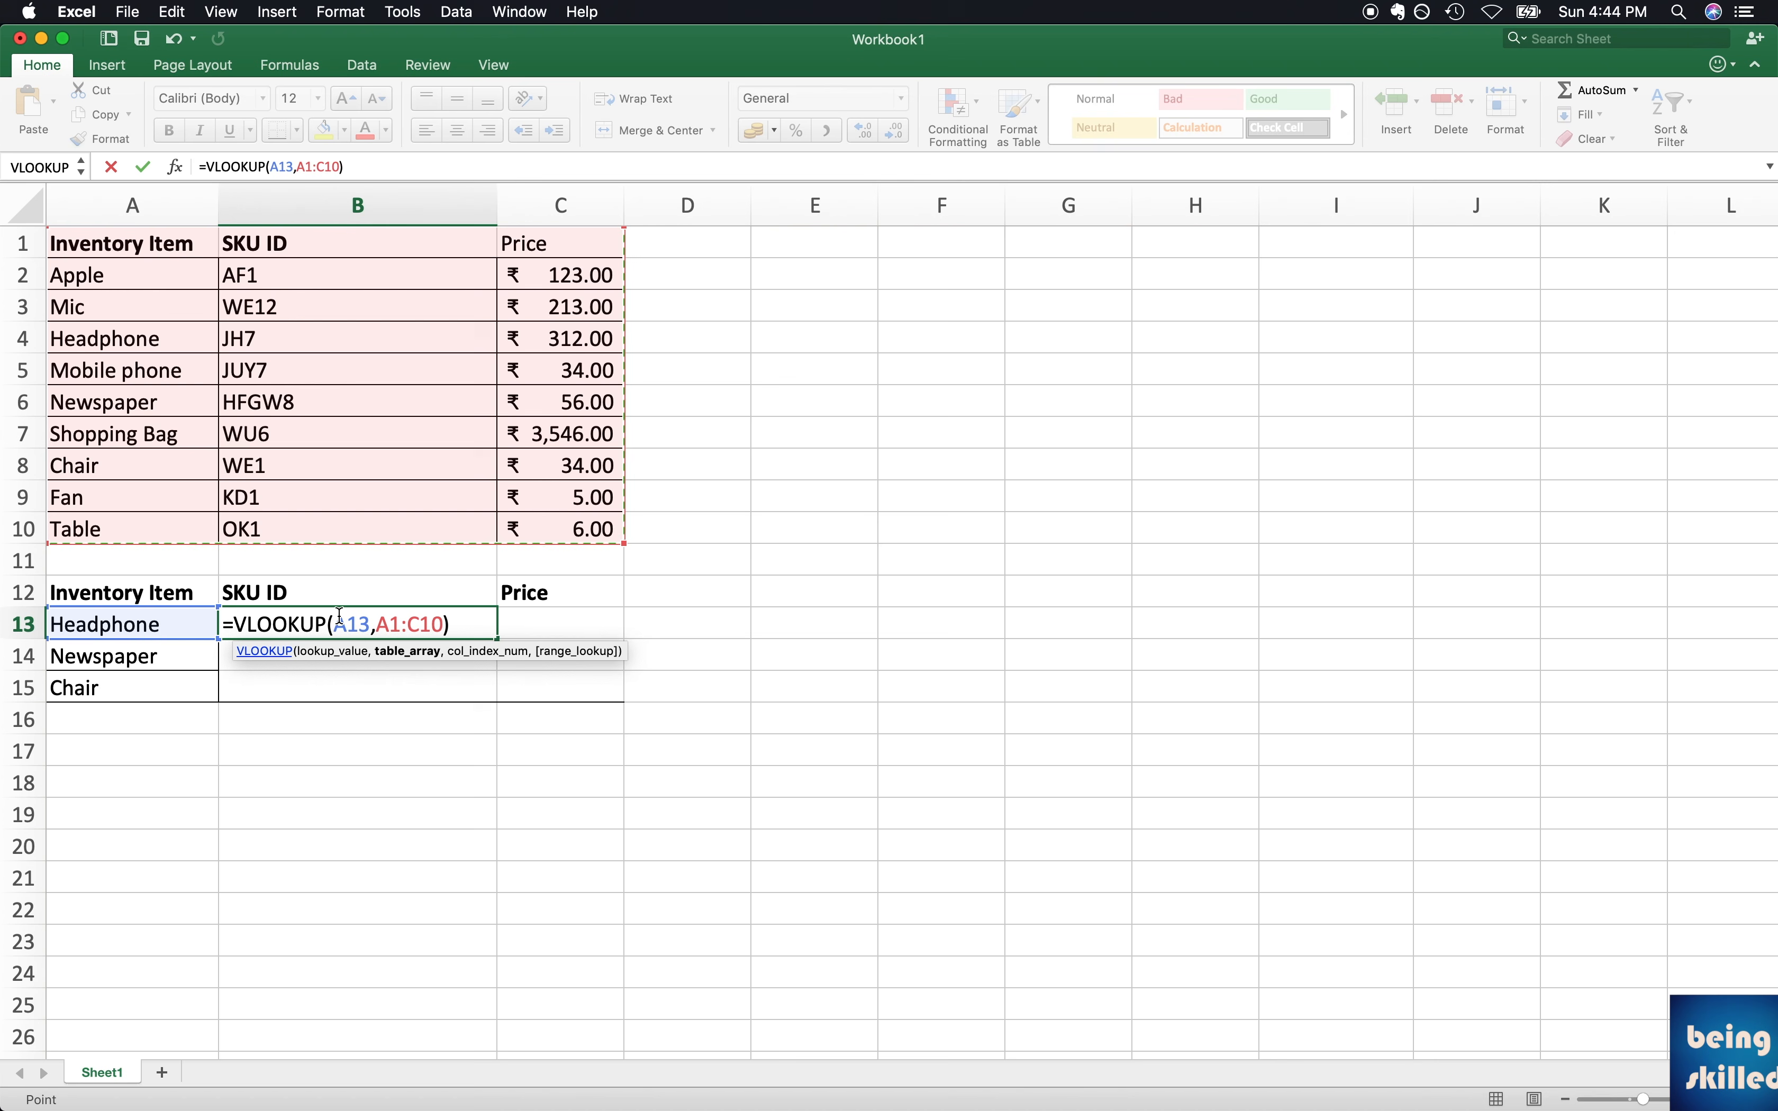
Step: Complete the VLOOKUP in B13 with column index 3 and range lookup 0, and enter the formula
text(,)
text(2)
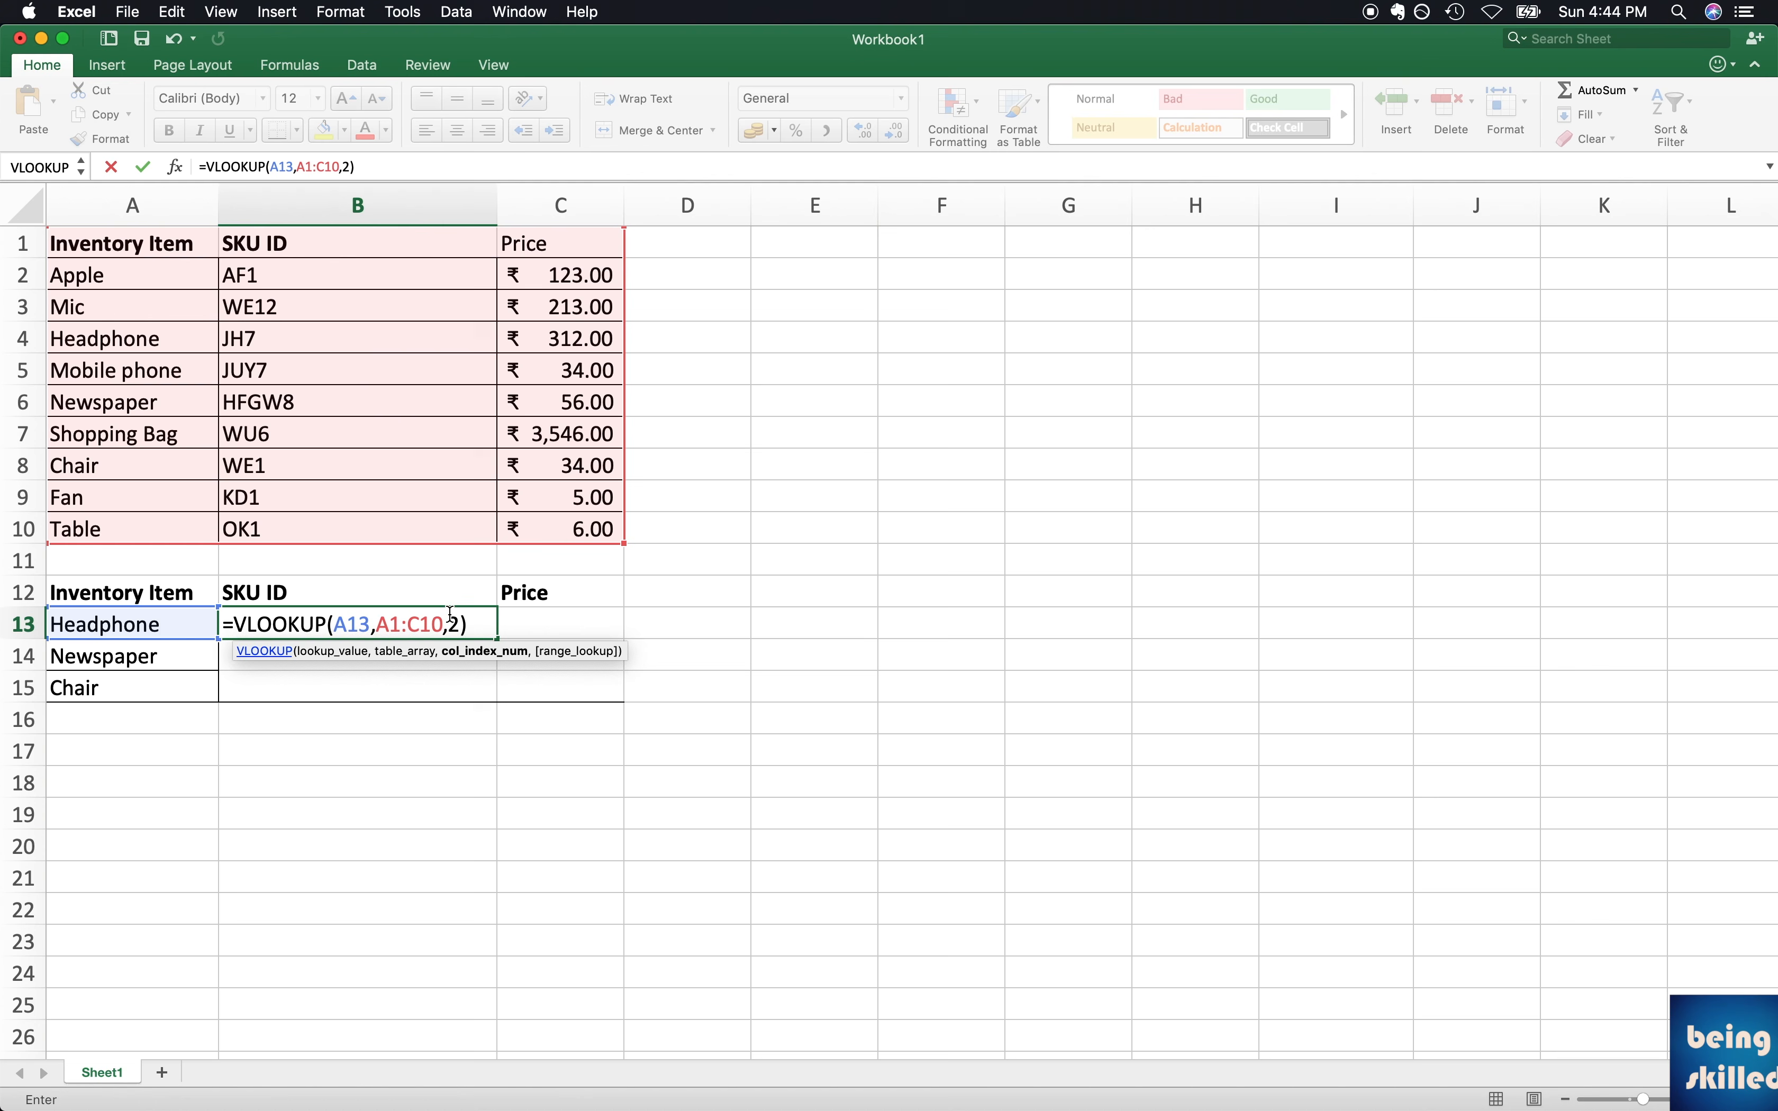
key(BackSpace)
text(3)
text(,)
click(365, 165)
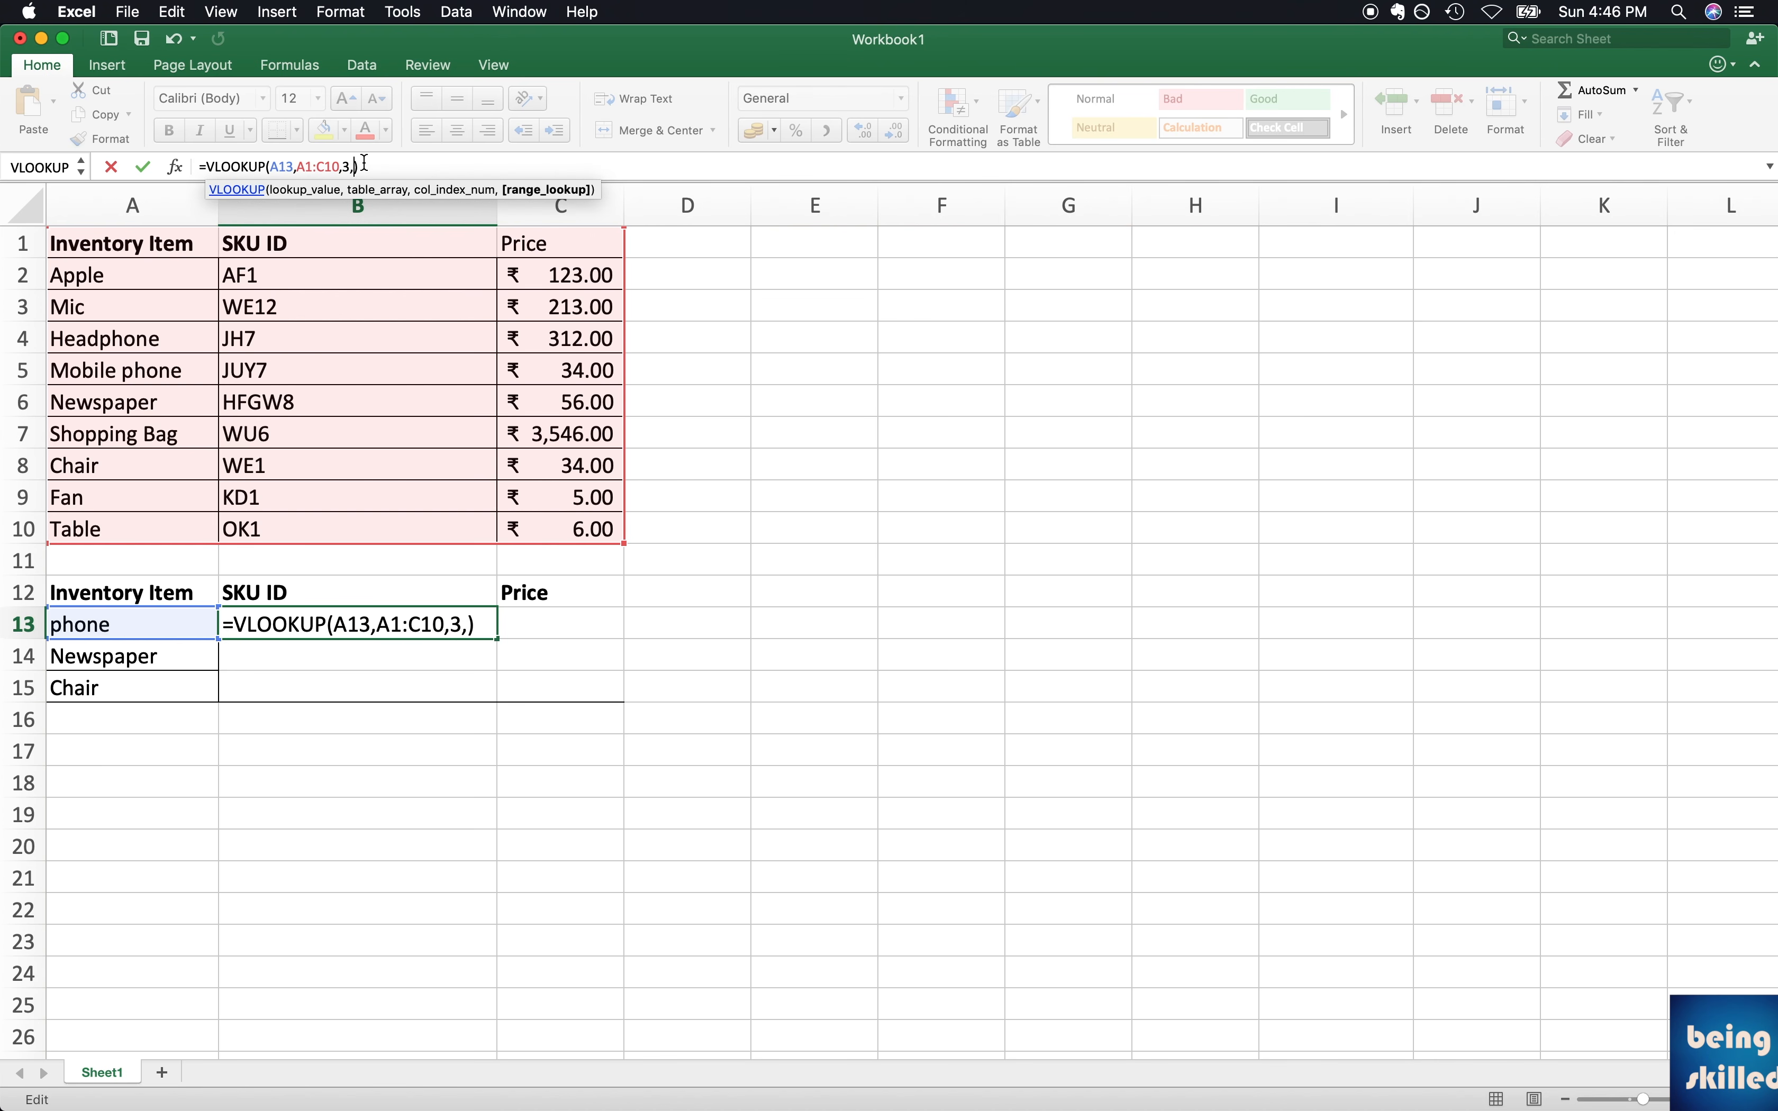
text(0)
key(Return)
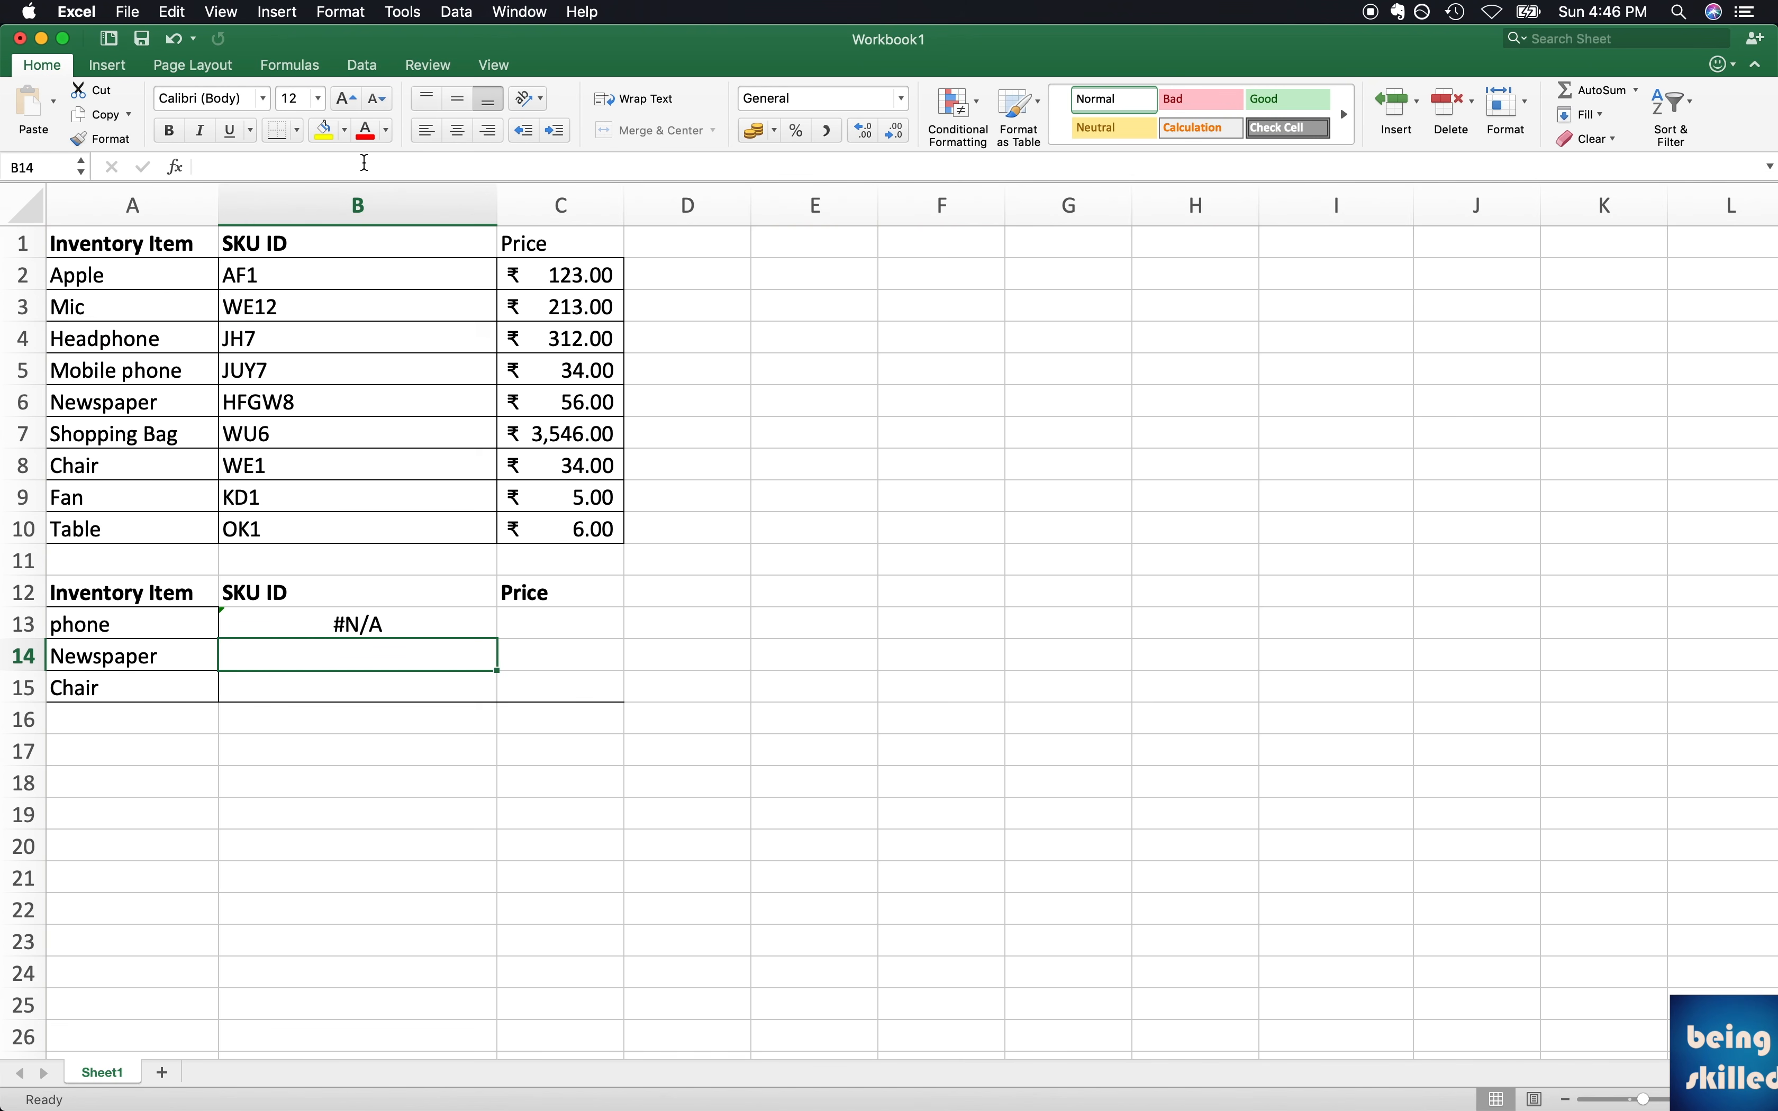
Step: Replace the lookup item in A13 with a copy of Mic from A3
key(Up)
key(Left)
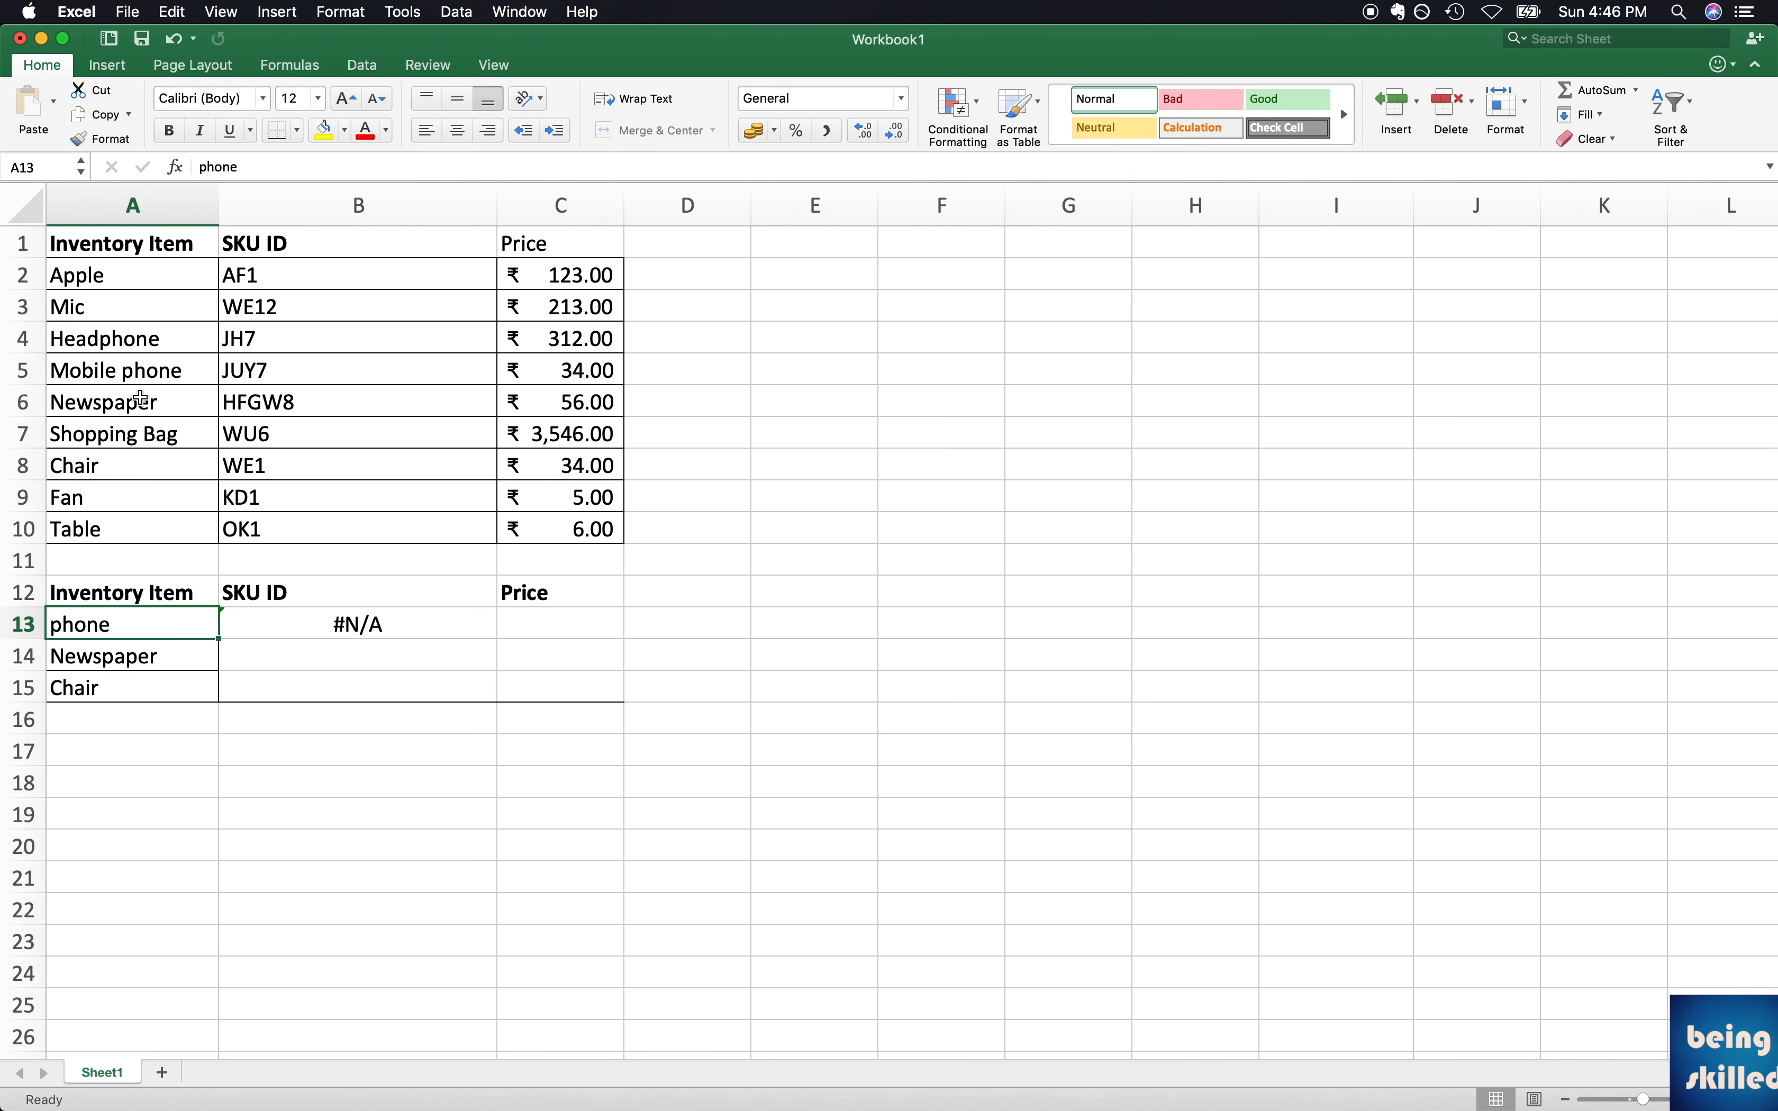
click(112, 307)
key(cmd+c)
click(107, 624)
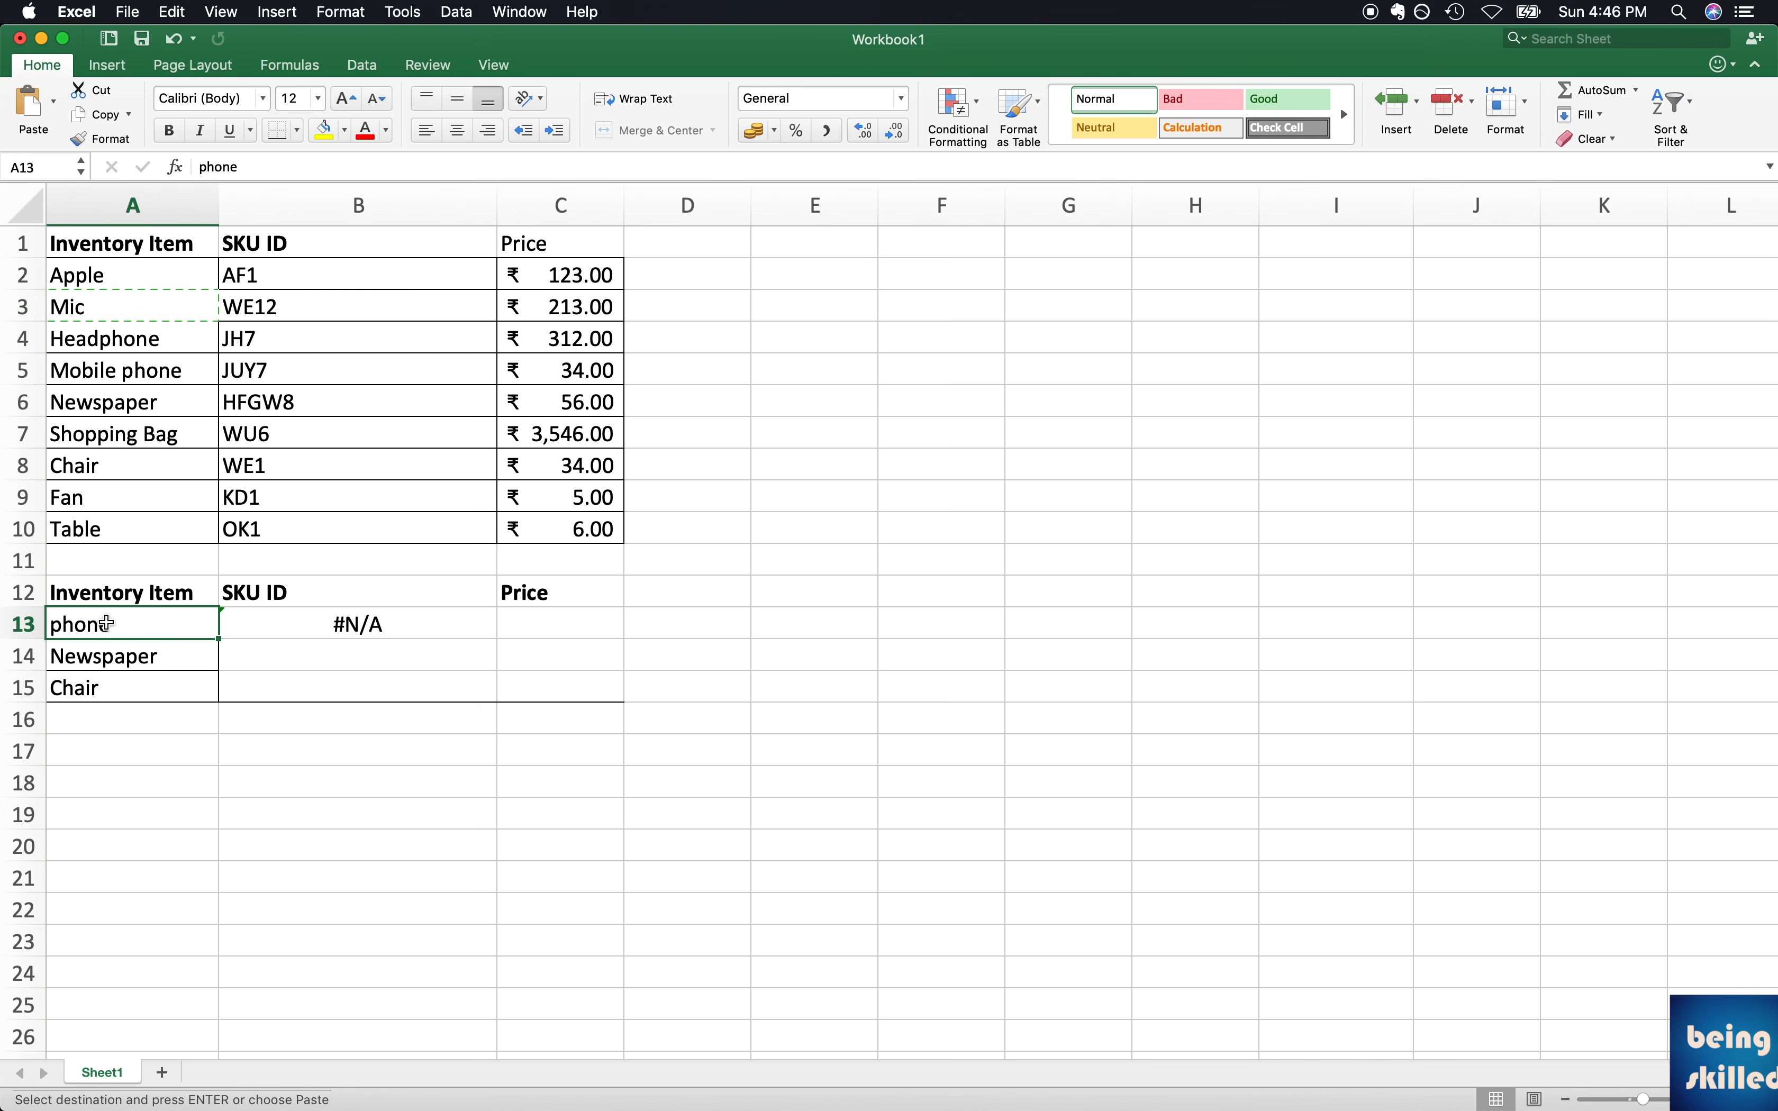
key(cmd+v)
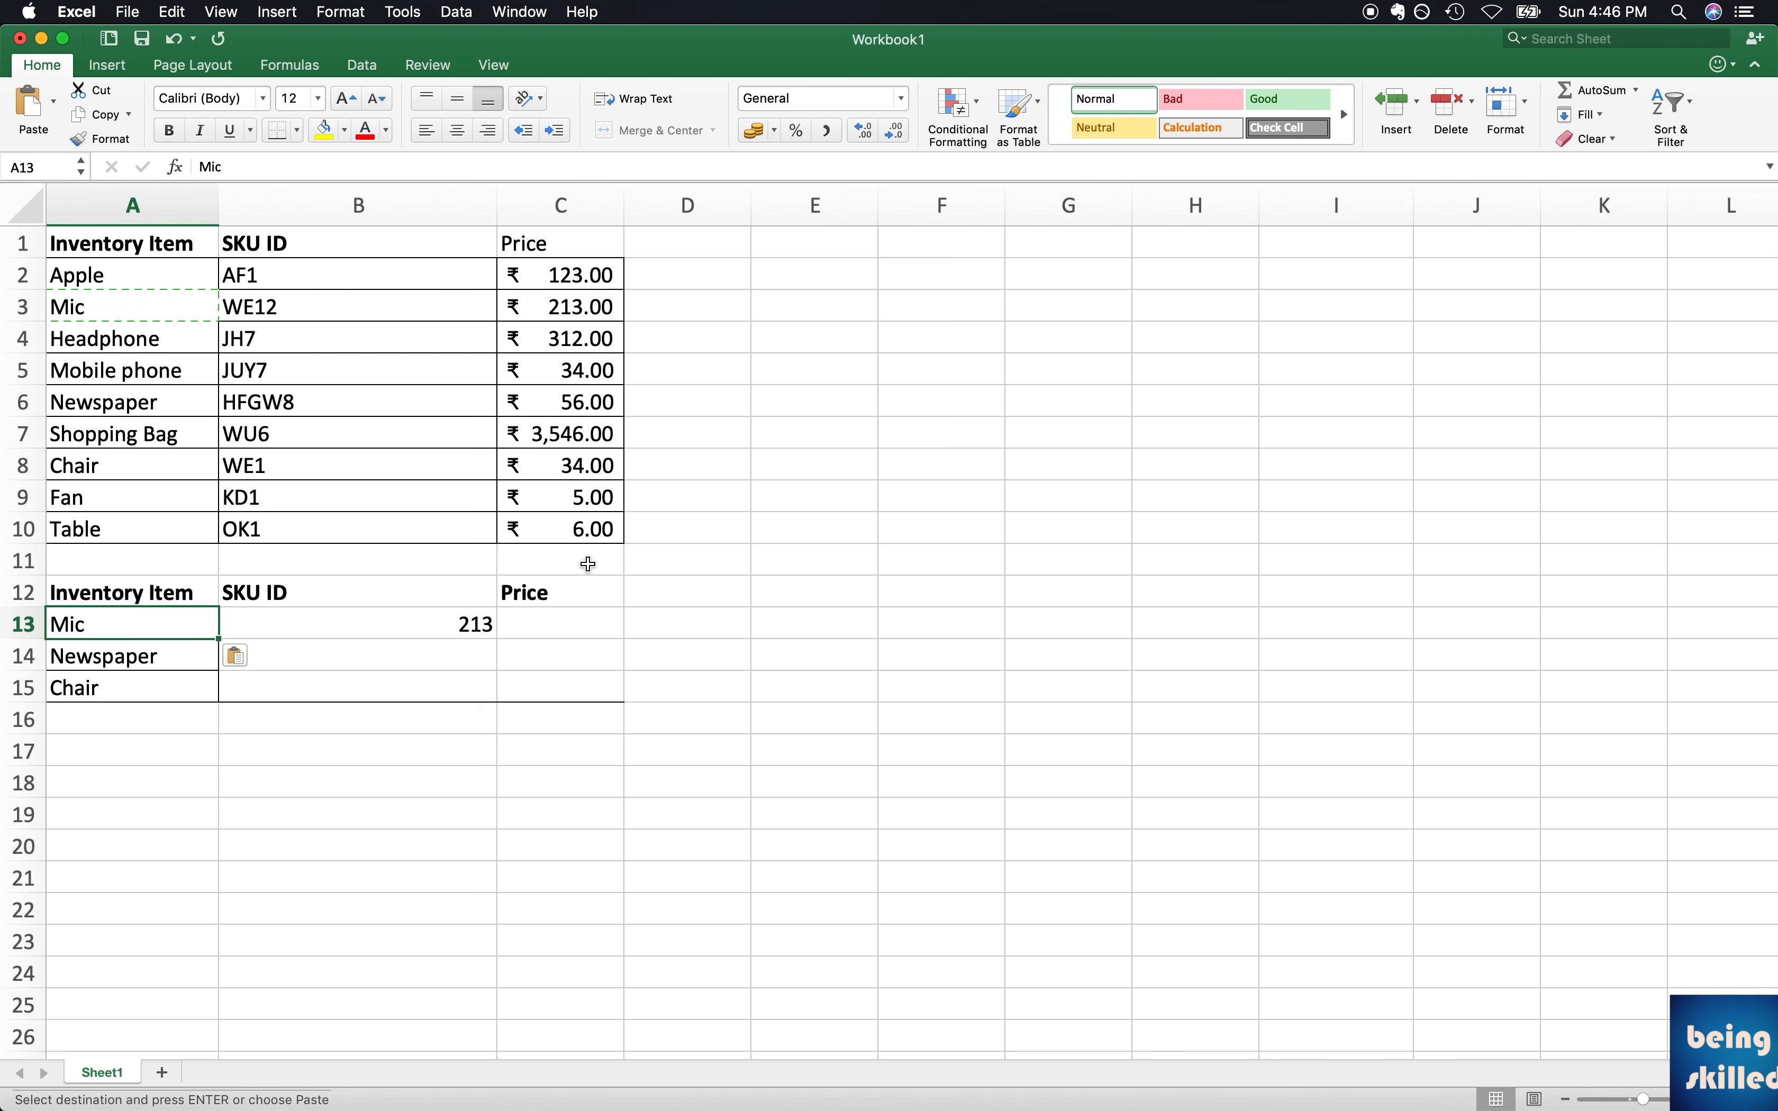
Step: Set the column index in B13's VLOOKUP formula to 2 and compare the result with Mic's row in the source table
click(480, 620)
click(349, 168)
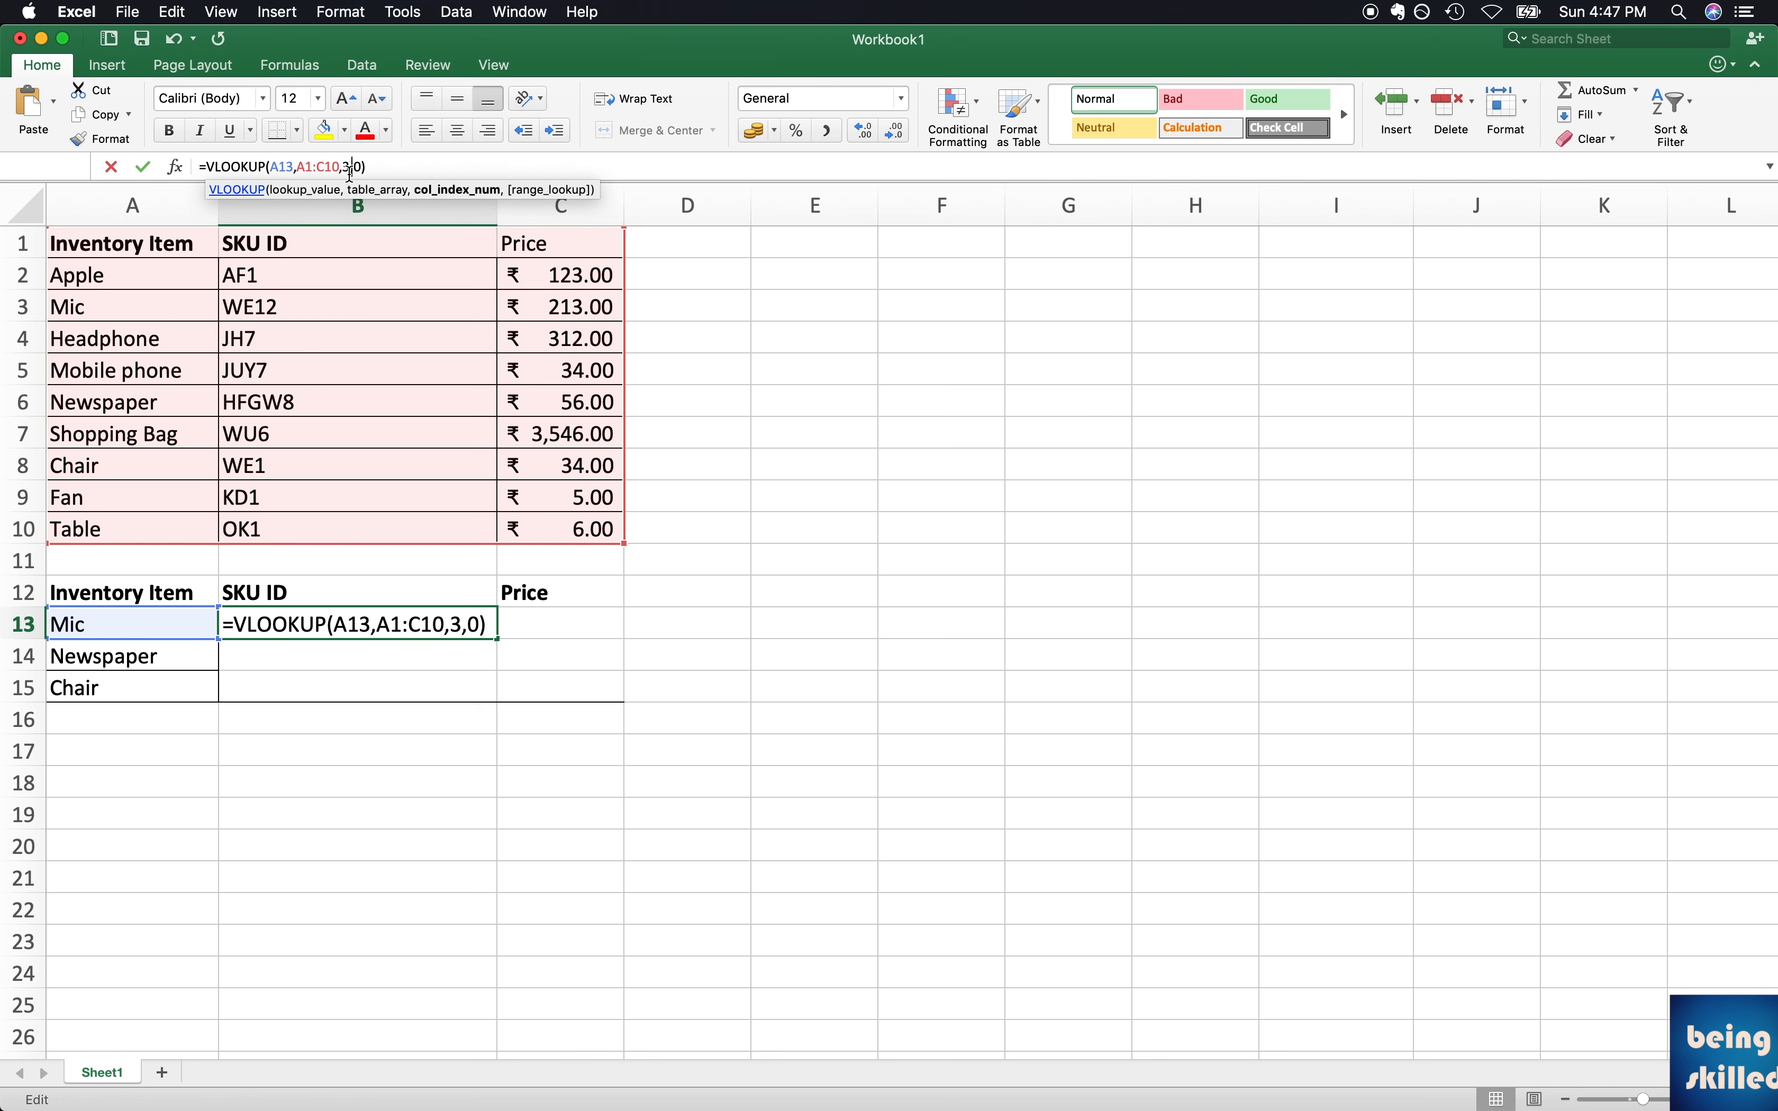
double_click(349, 168)
text(2)
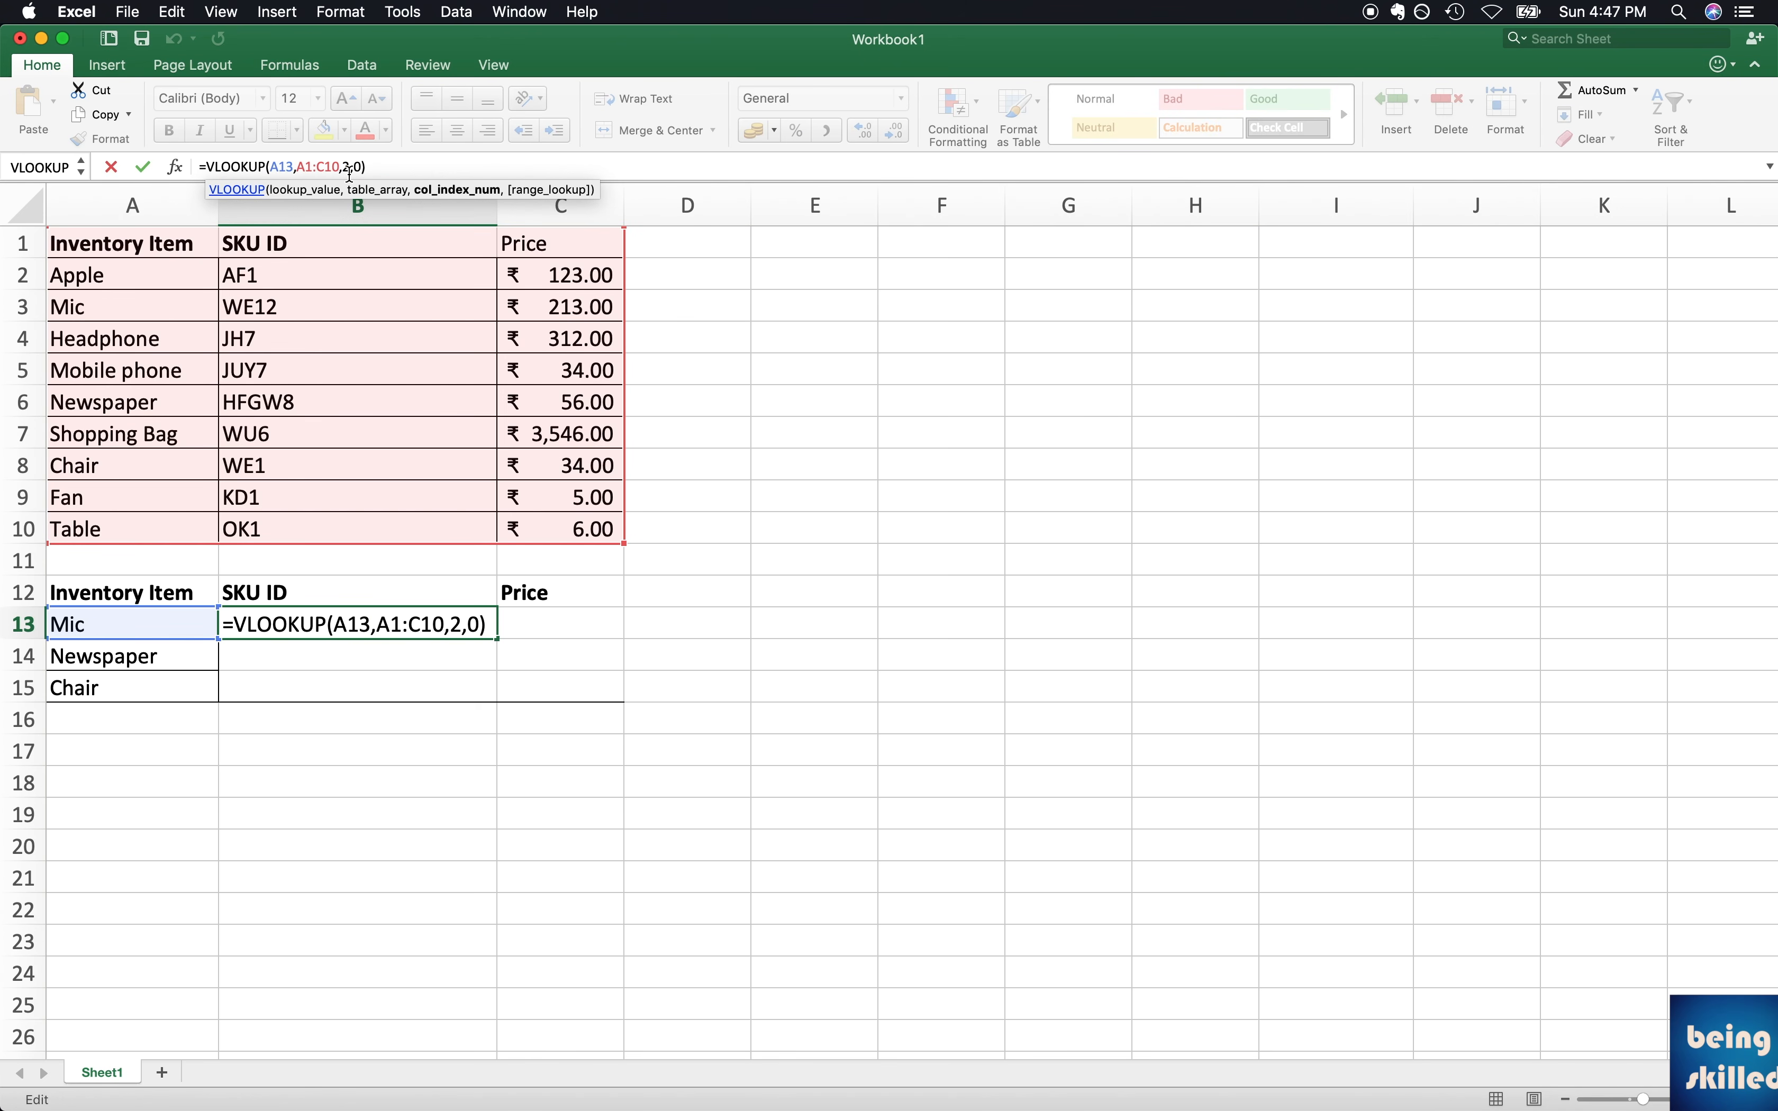
key(Return)
key(Up)
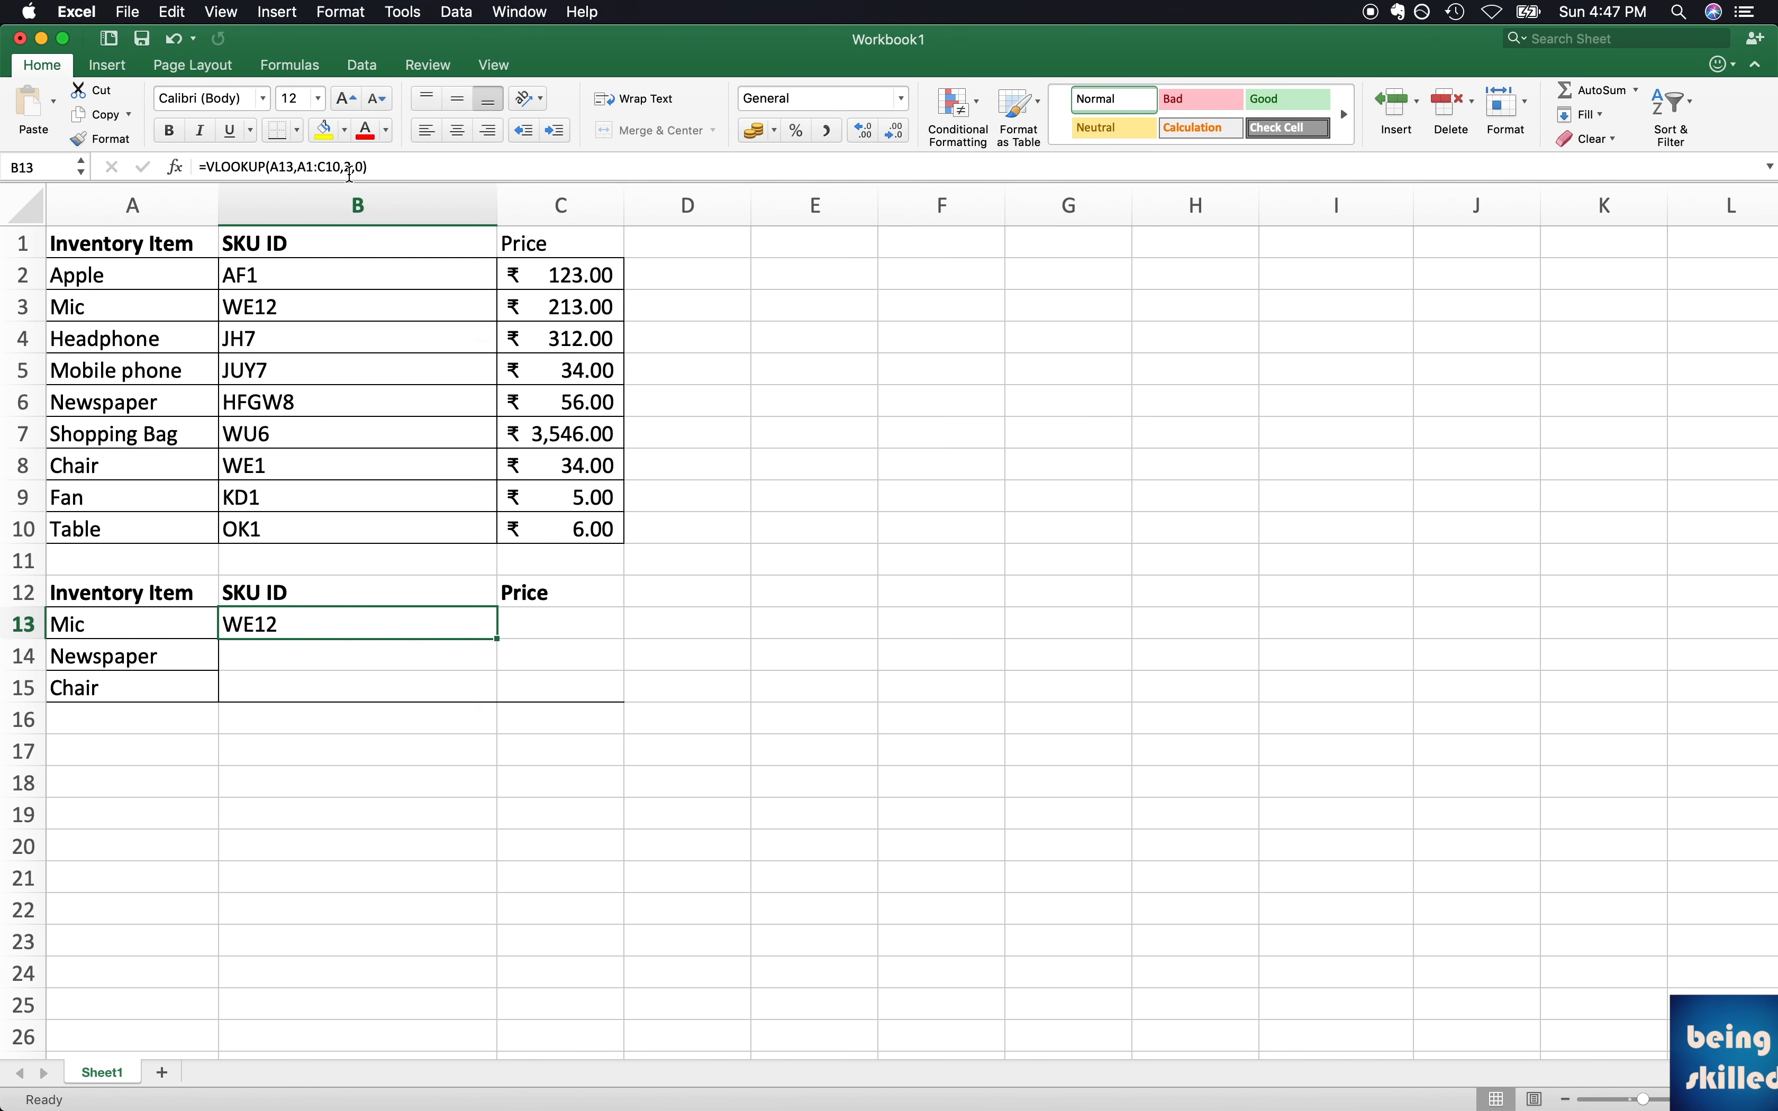
key(Left)
key(shift+Right)
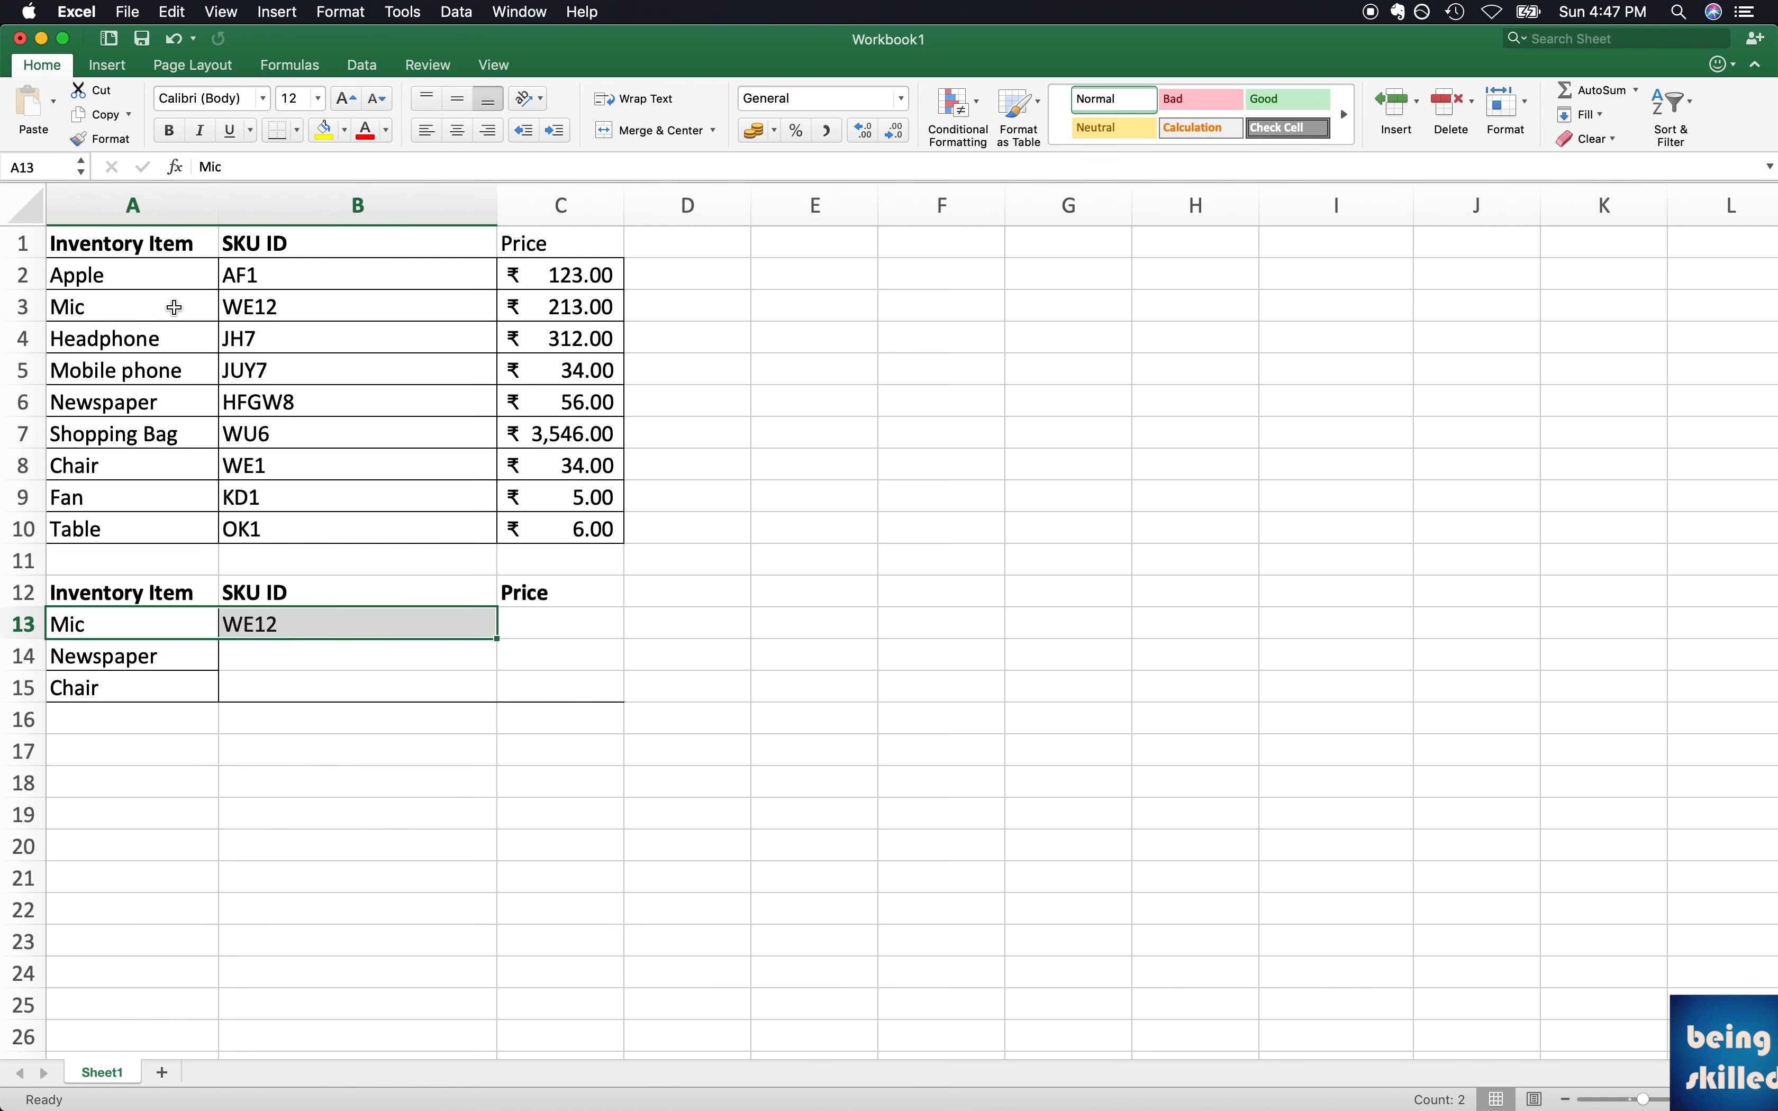
drag(171, 306, 266, 306)
Step: Enter =VLOOKUP(A13,A1:C10,3,0) in C13 to look up the item's price
click(560, 624)
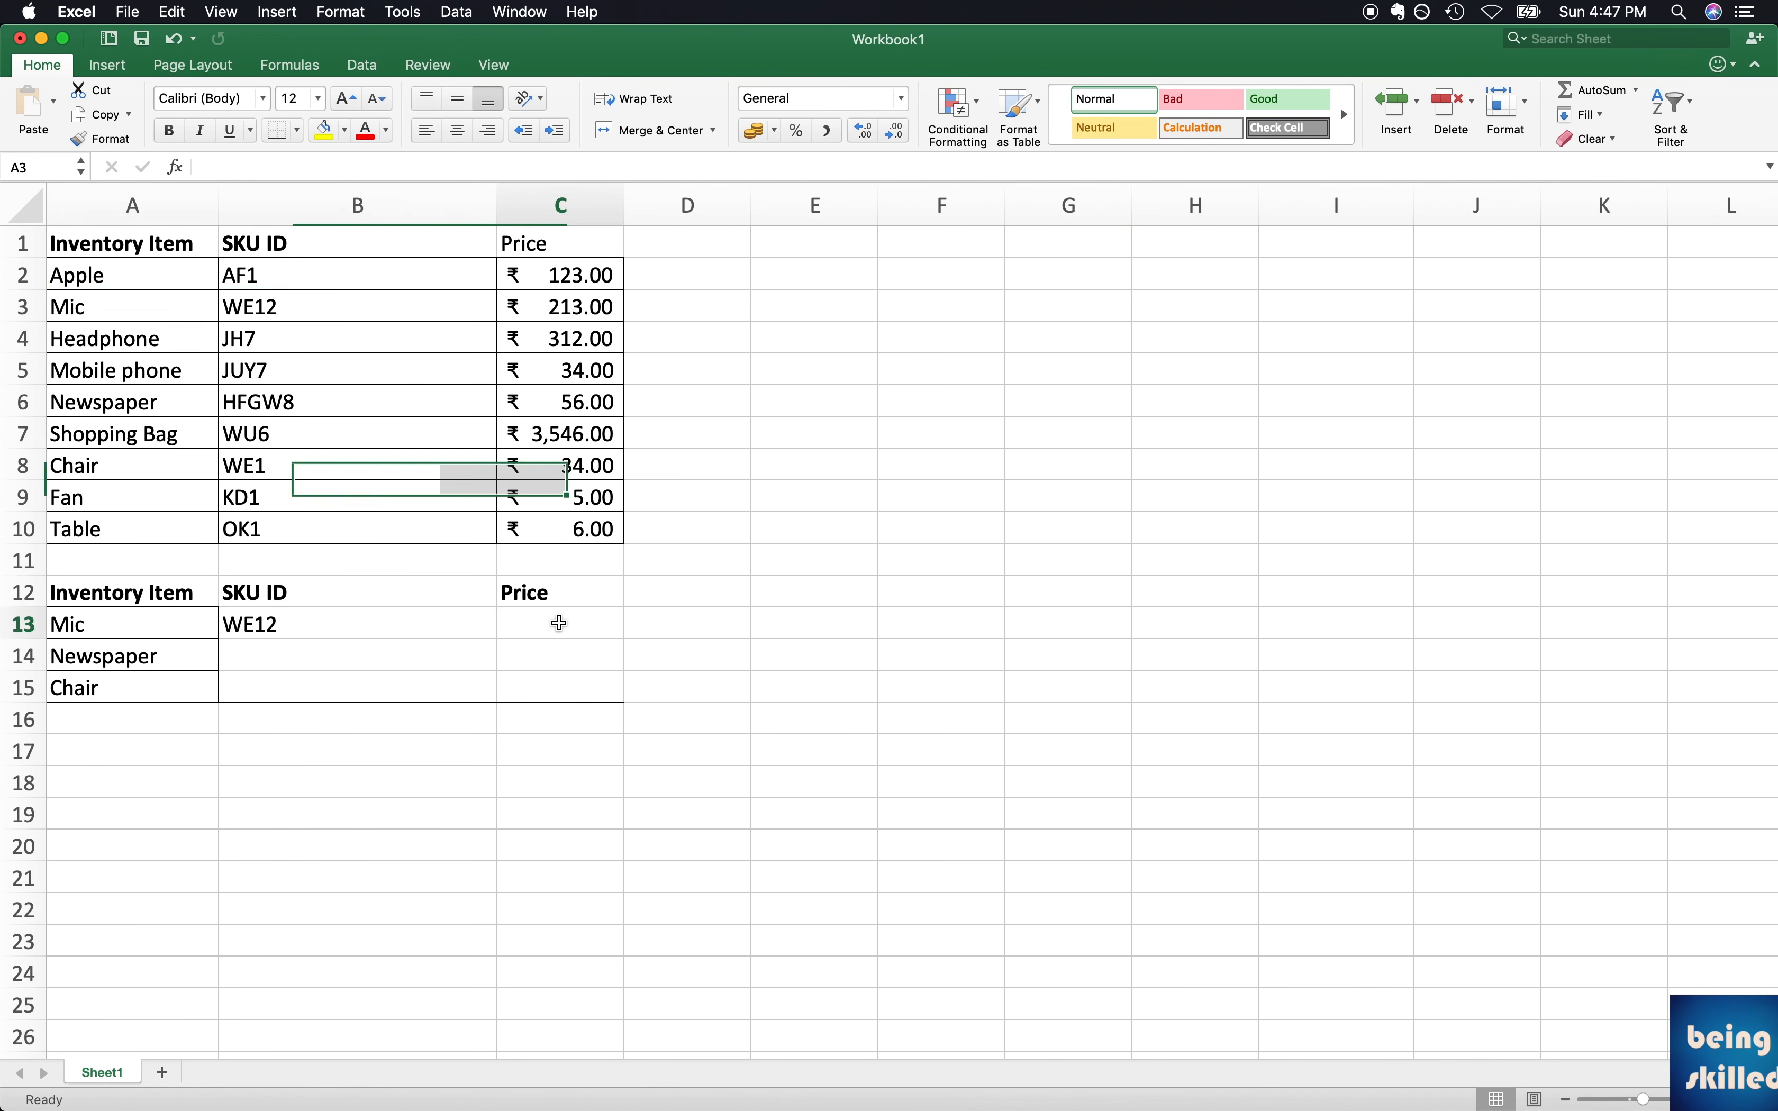
text(=vl)
key(Tab)
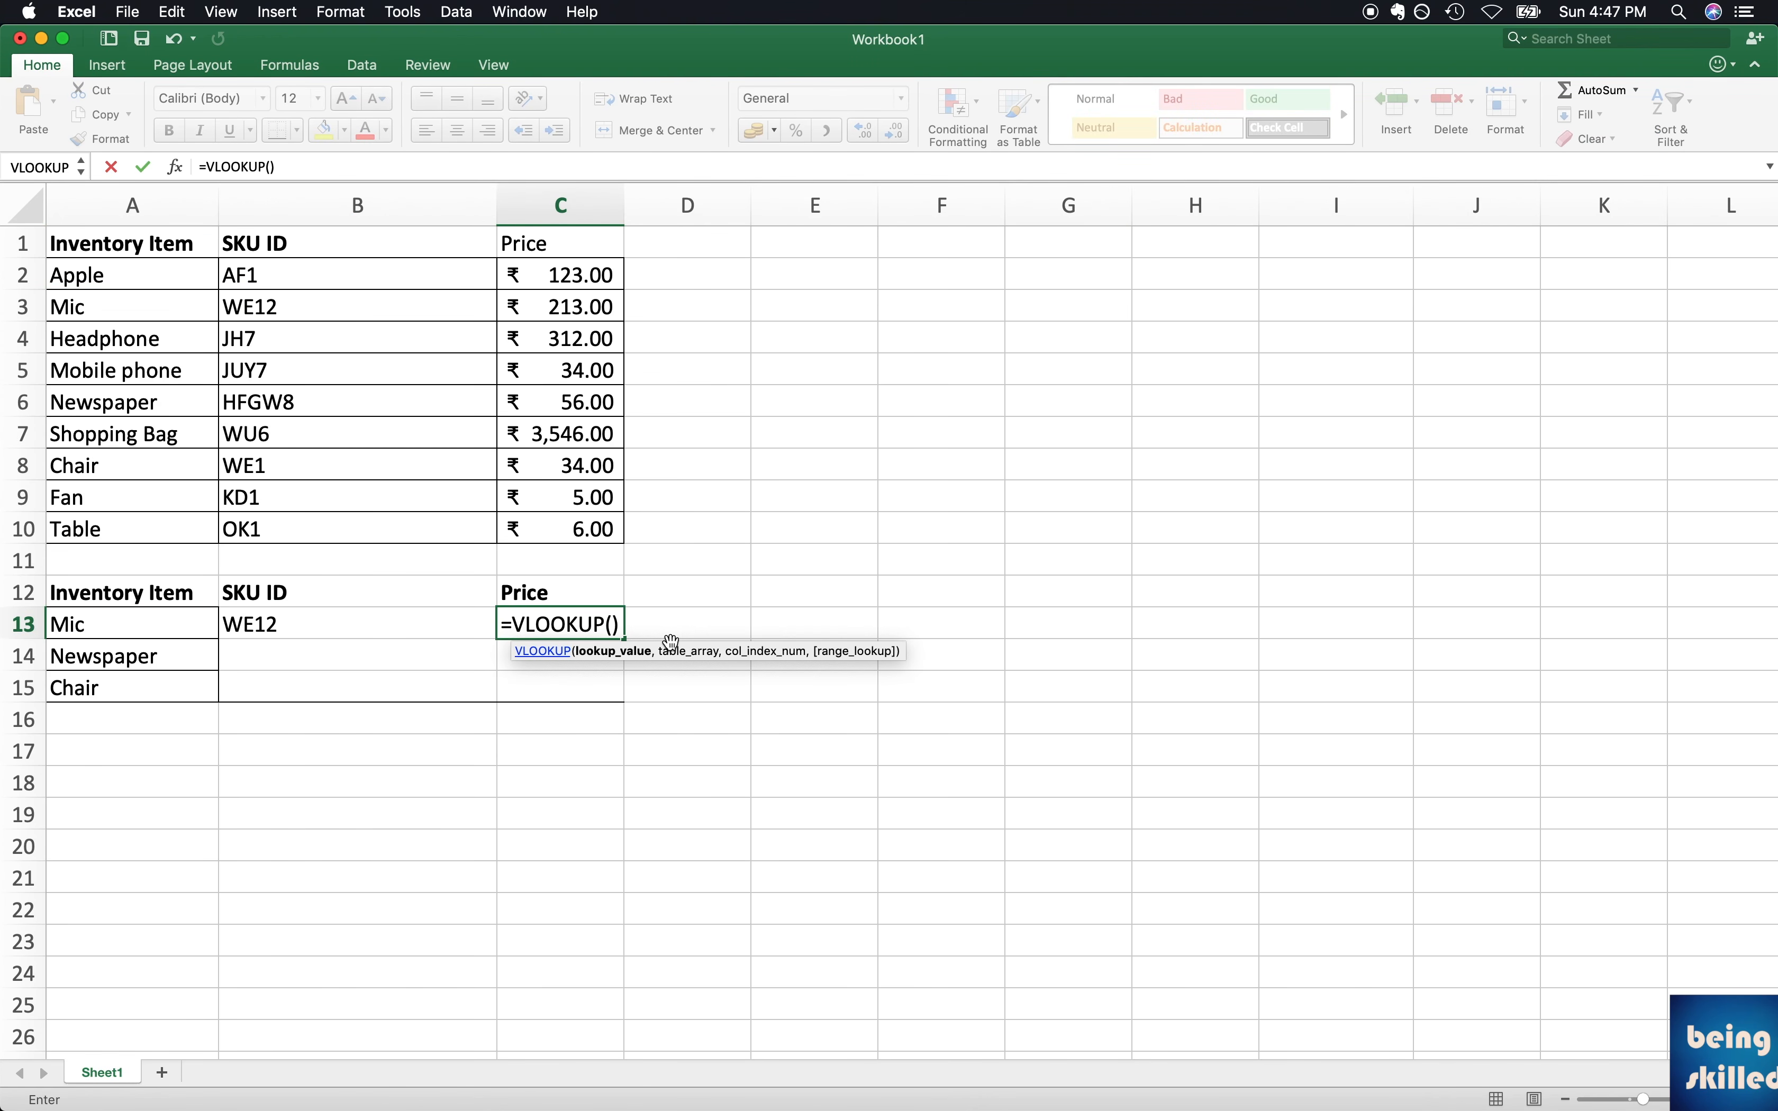
click(170, 623)
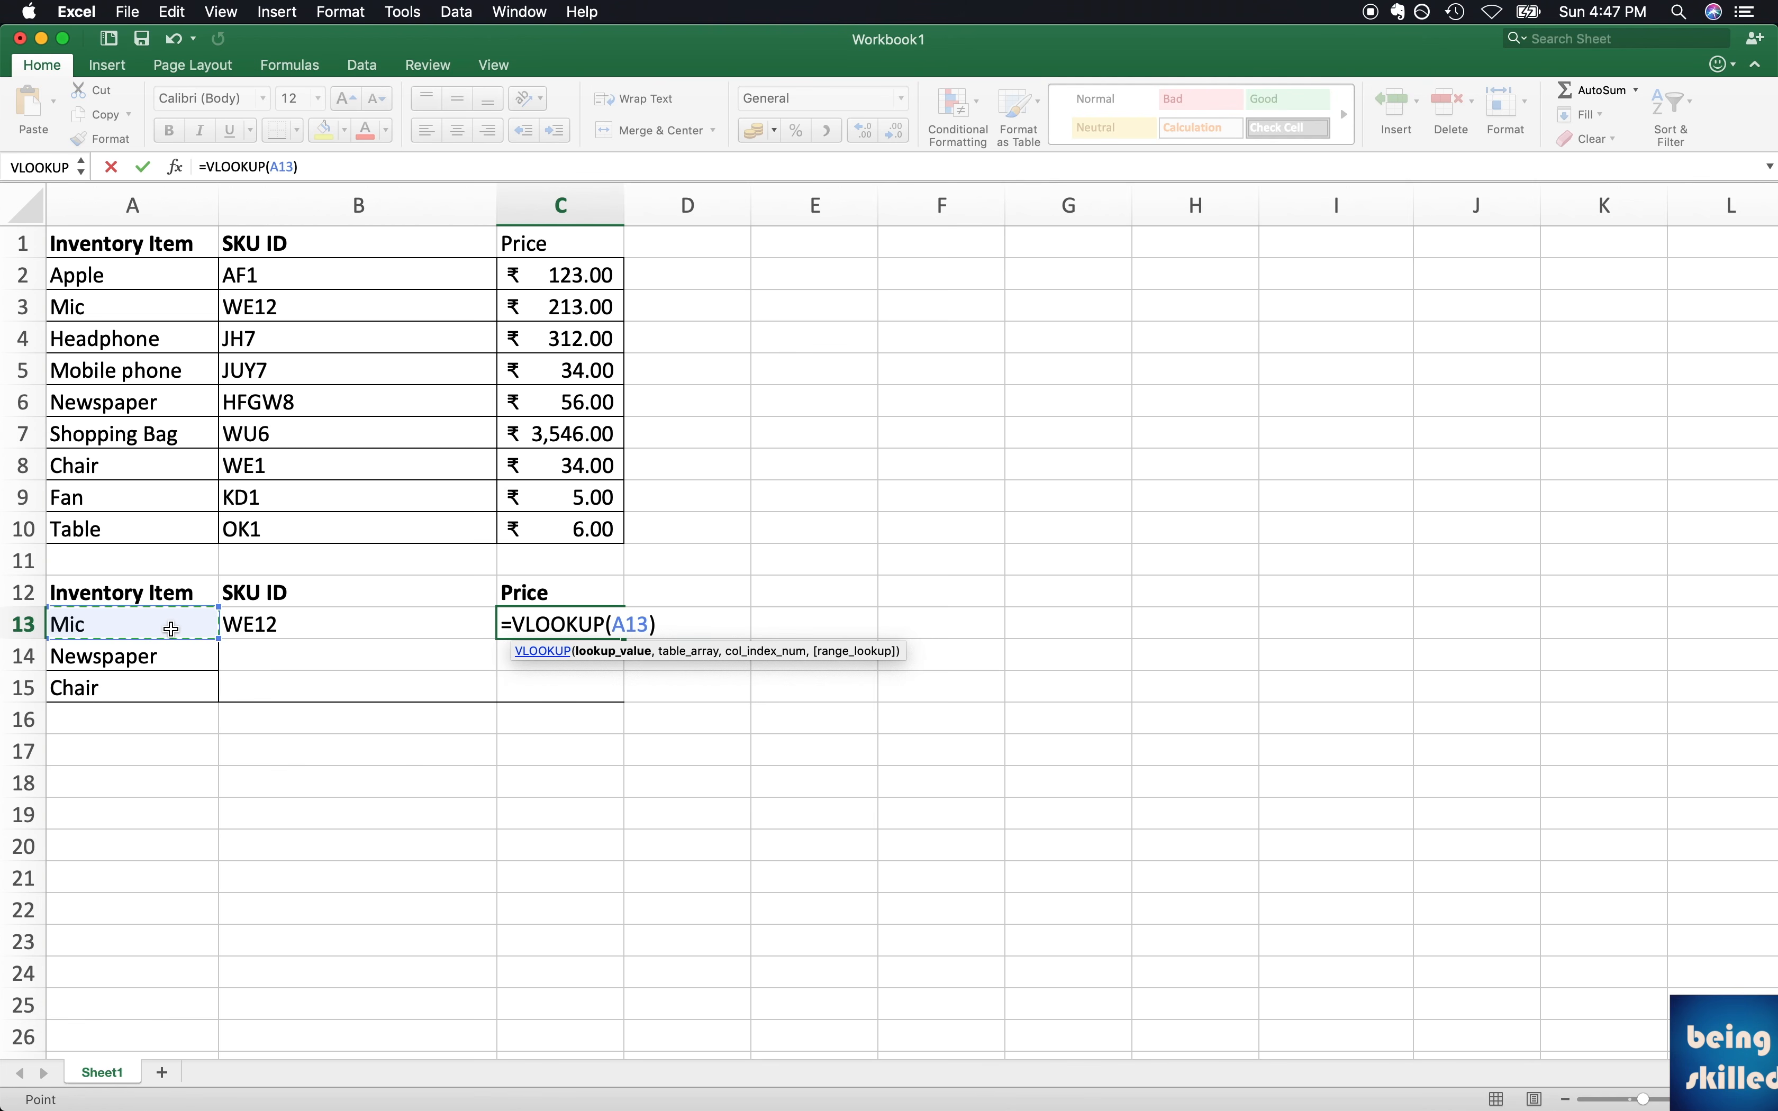
text(,)
drag(173, 246, 525, 519)
text(,)
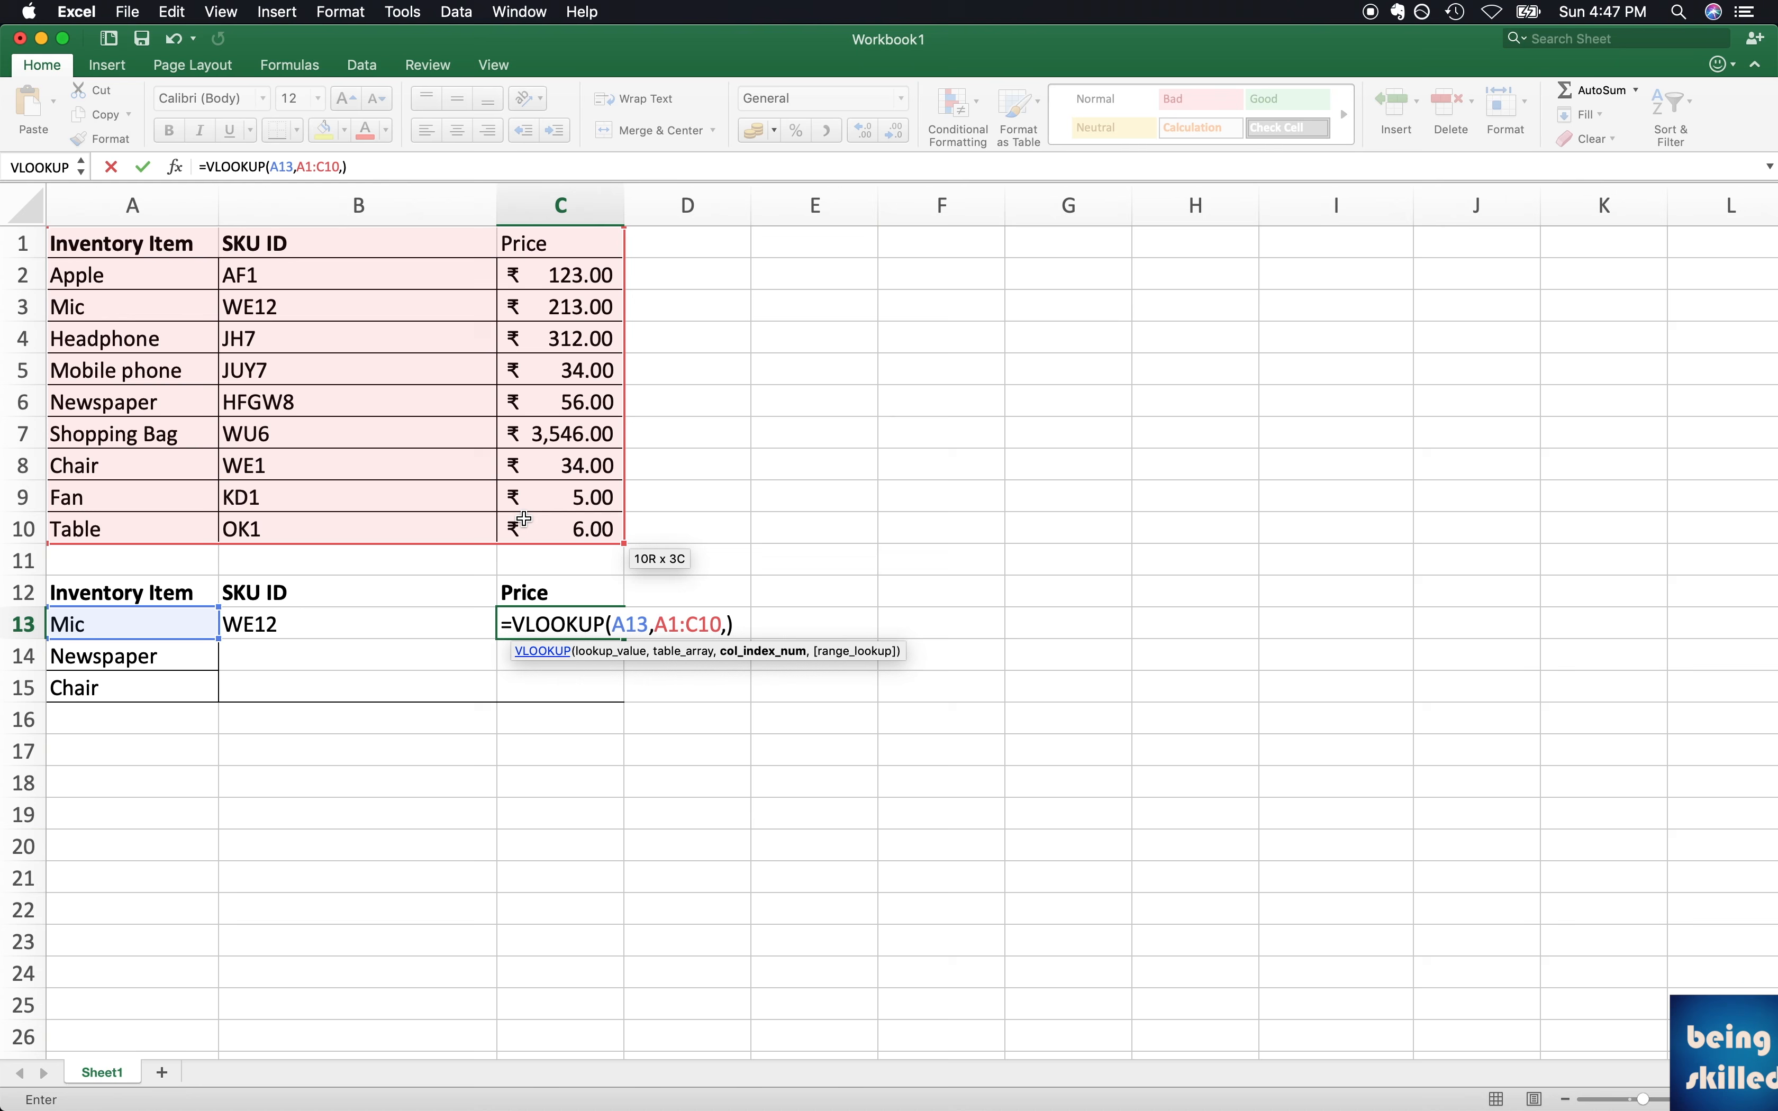
text(3,)
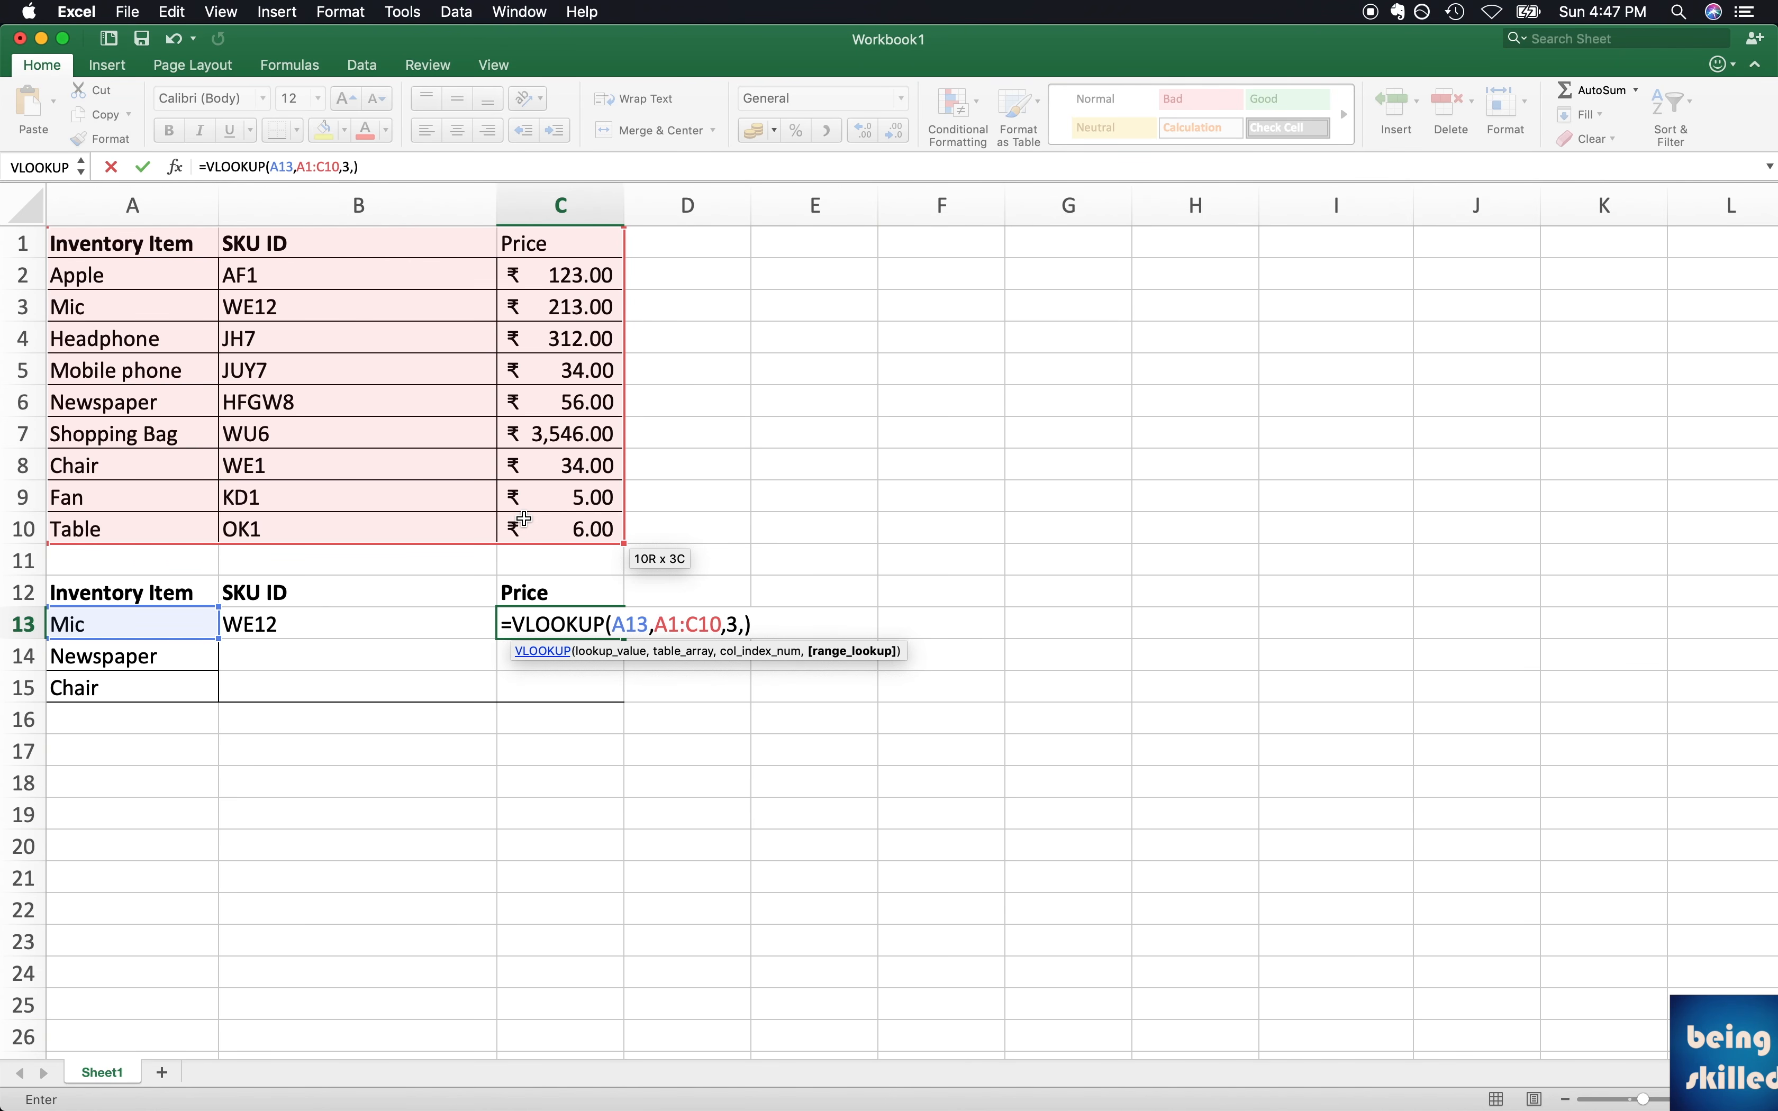
text(0)
key(Return)
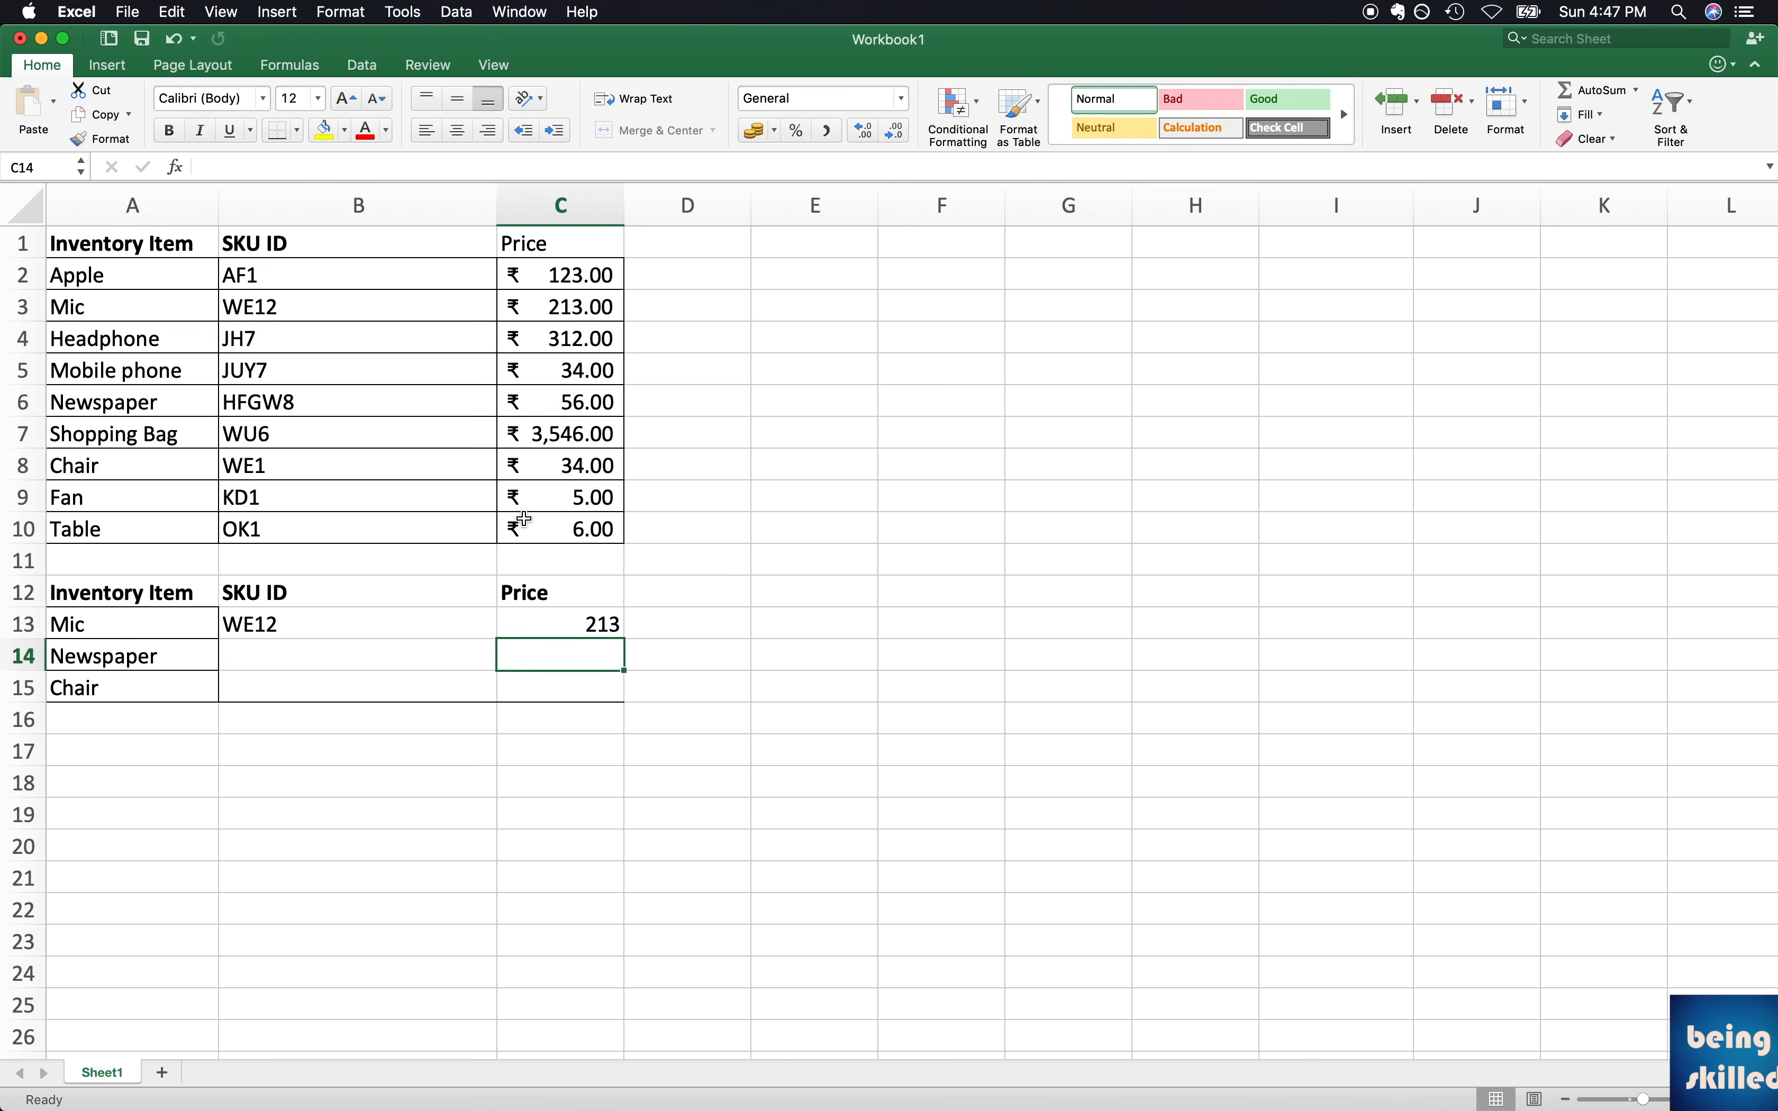
Step: Copy the SKU ID formula from B13 into B14 for Newspaper
key(Up)
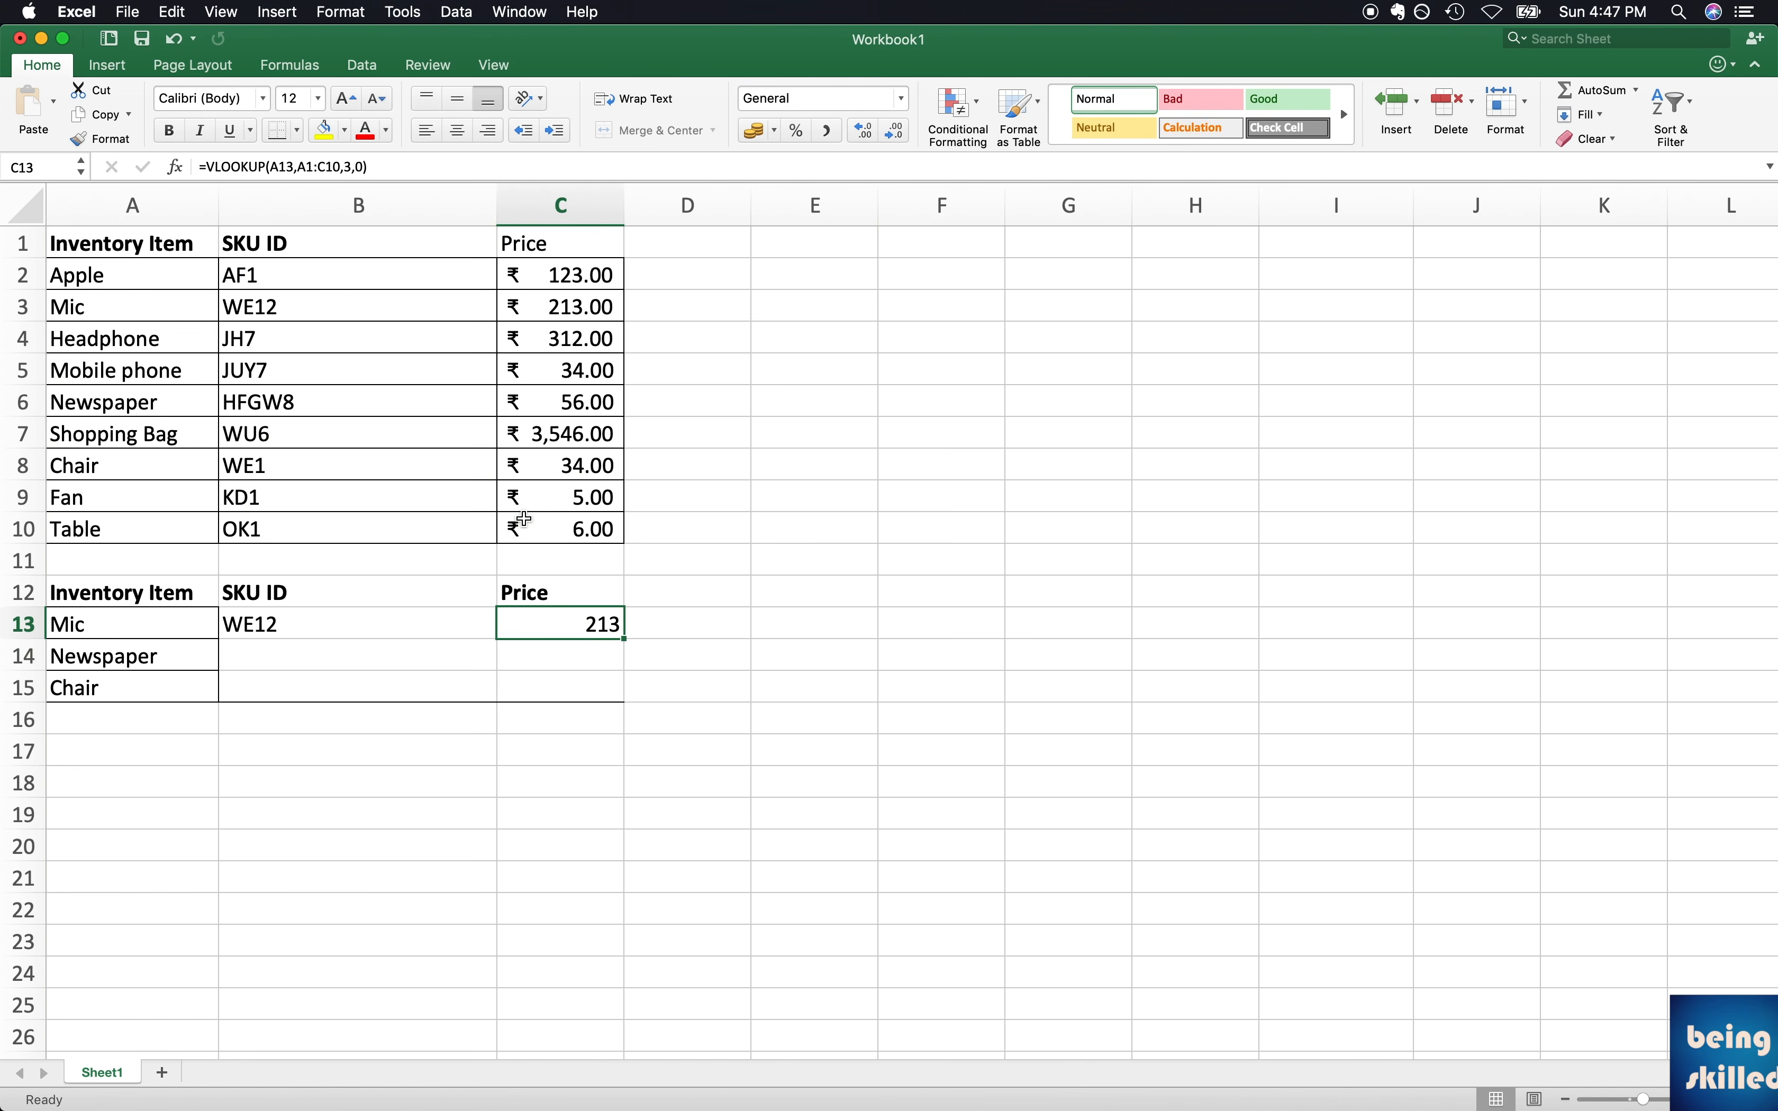
key(Left)
key(Down)
key(Up)
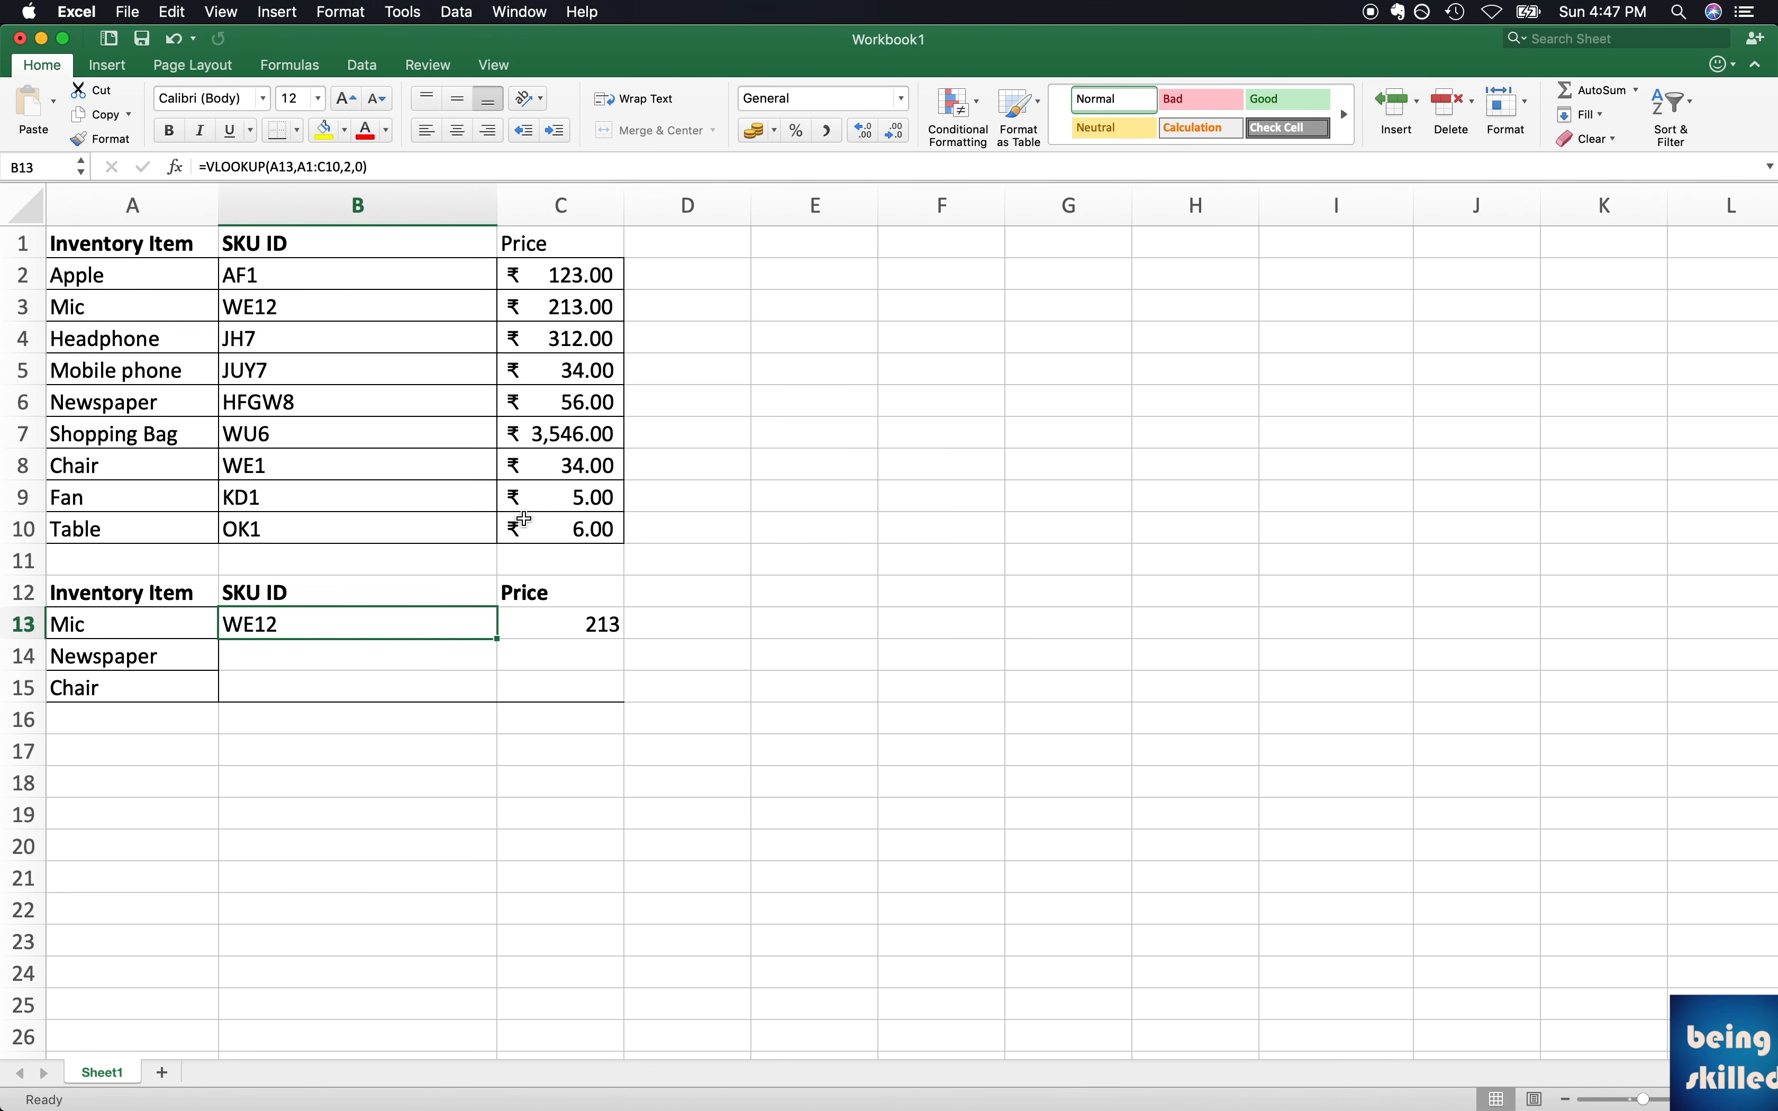
key(Down)
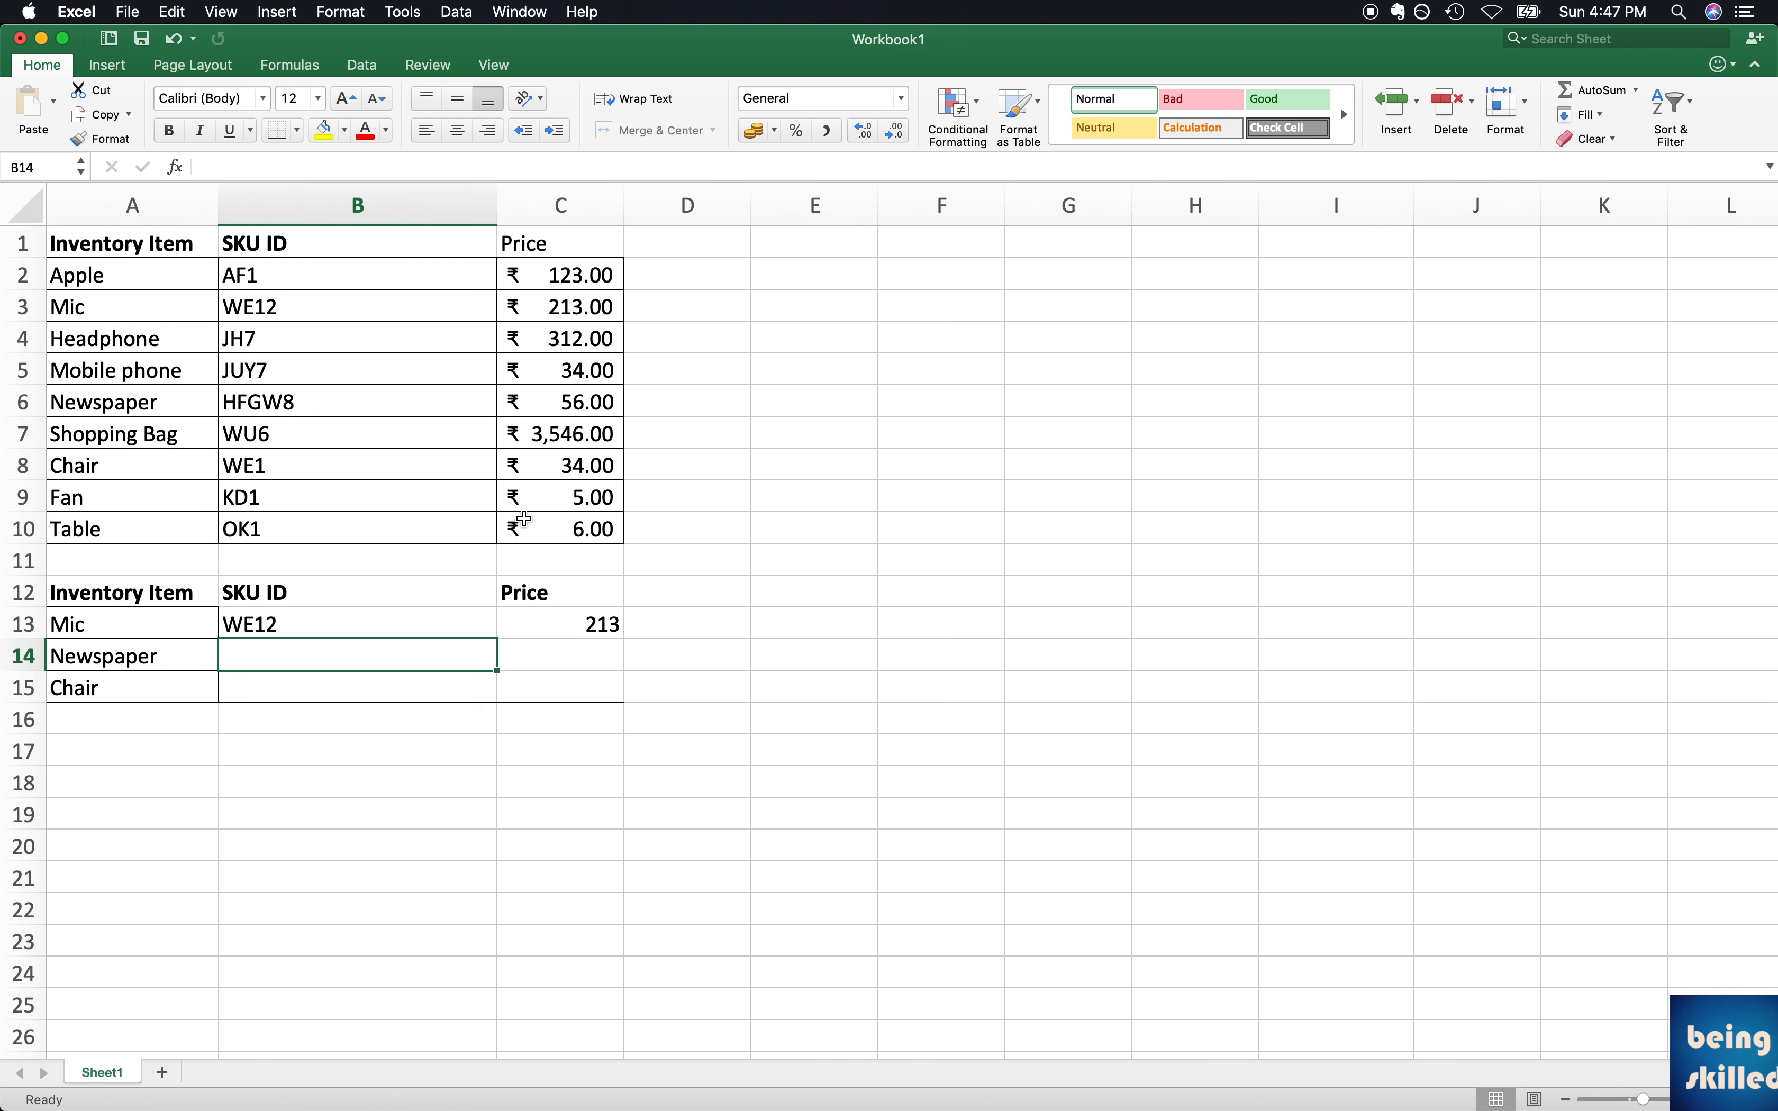
key(Up)
key(super+c)
key(Down)
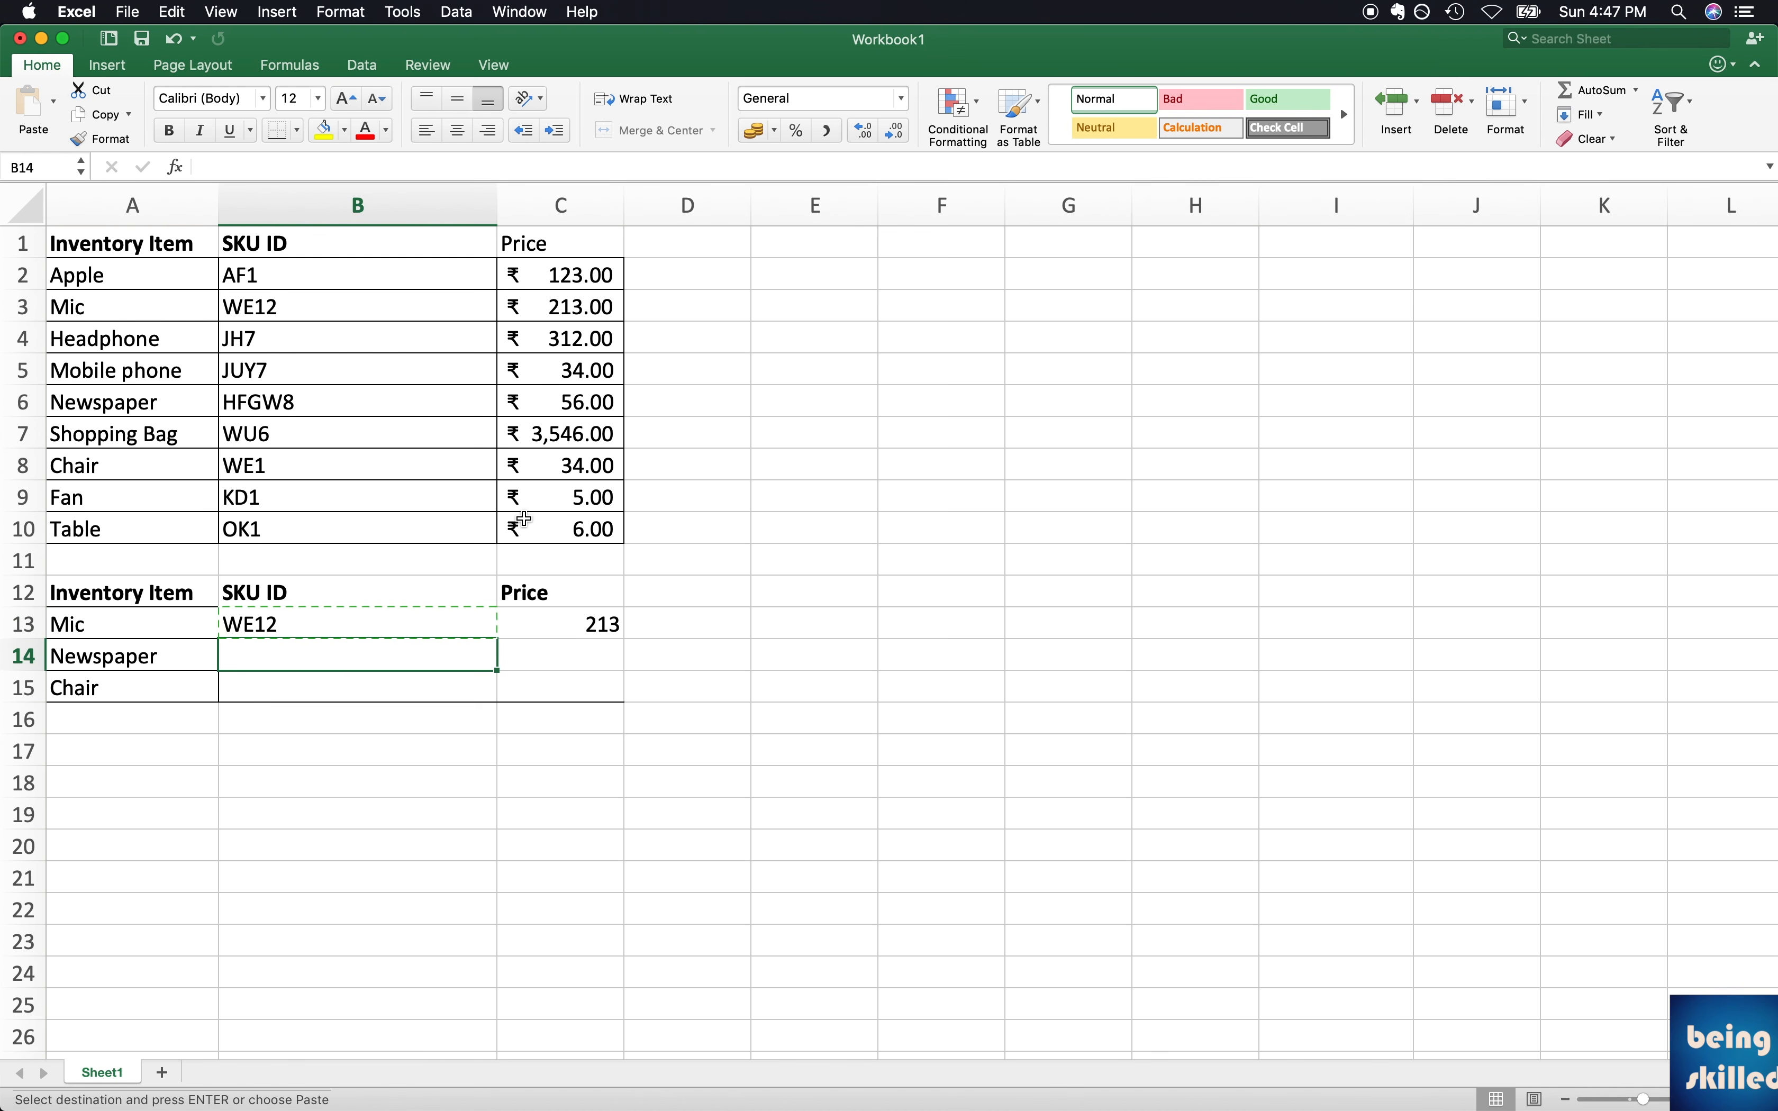
key(super+v)
Step: Compare the table array references in the formulas of B13 and B14
key(Down)
key(Up)
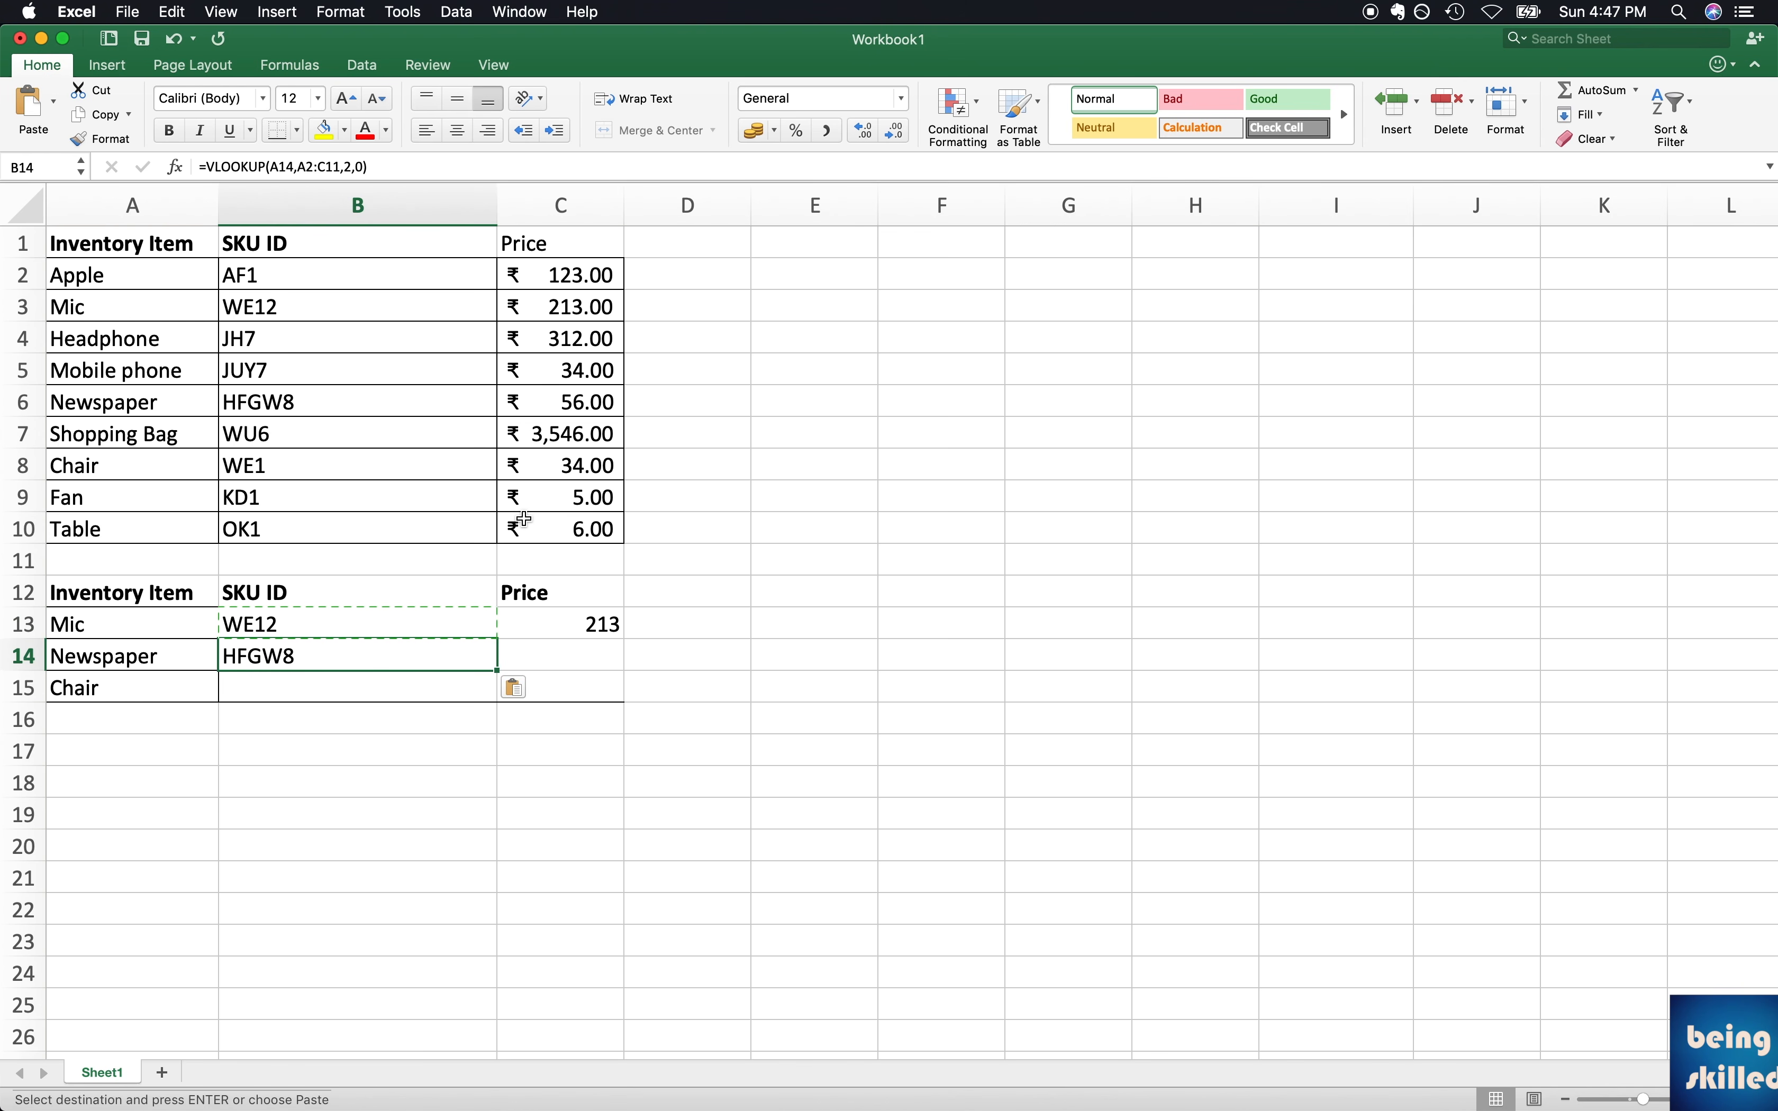
key(Down)
key(Up)
key(Up)
key(Down)
key(Up)
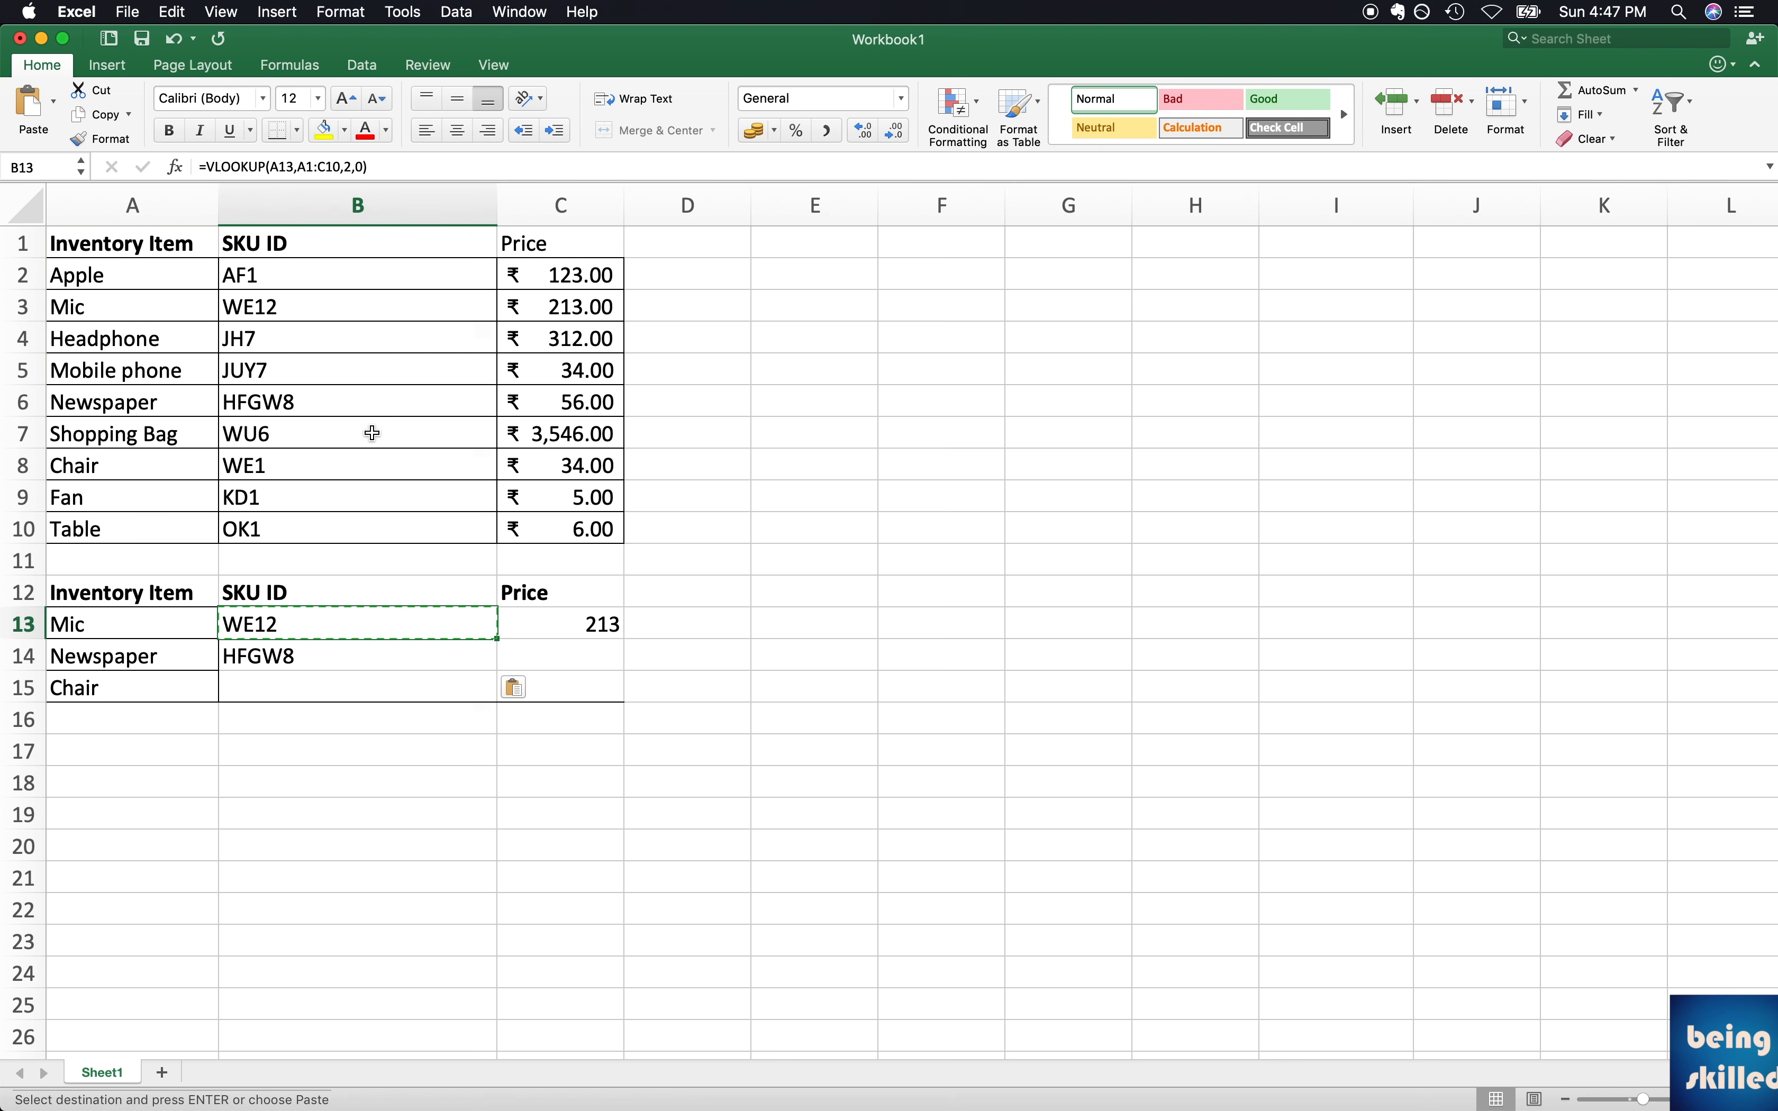
key(Down)
key(Up)
key(Down)
key(Up)
key(Down)
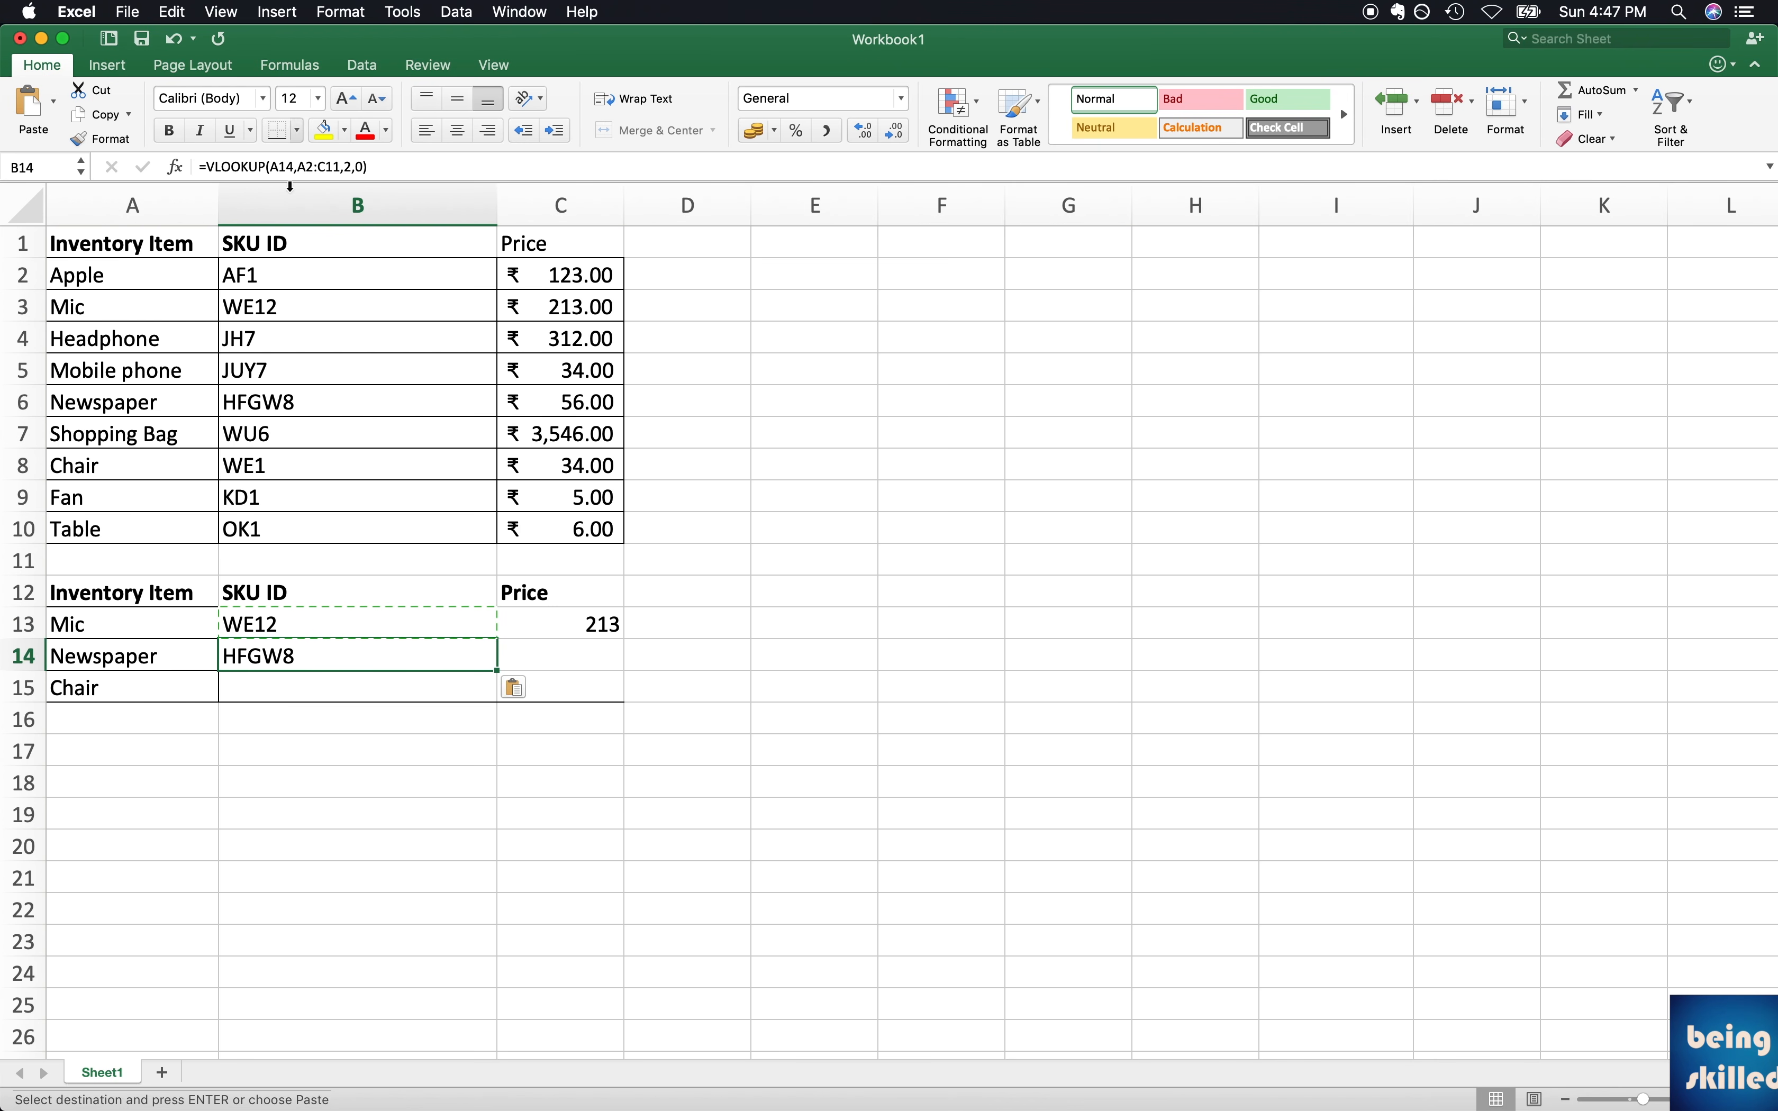
key(Up)
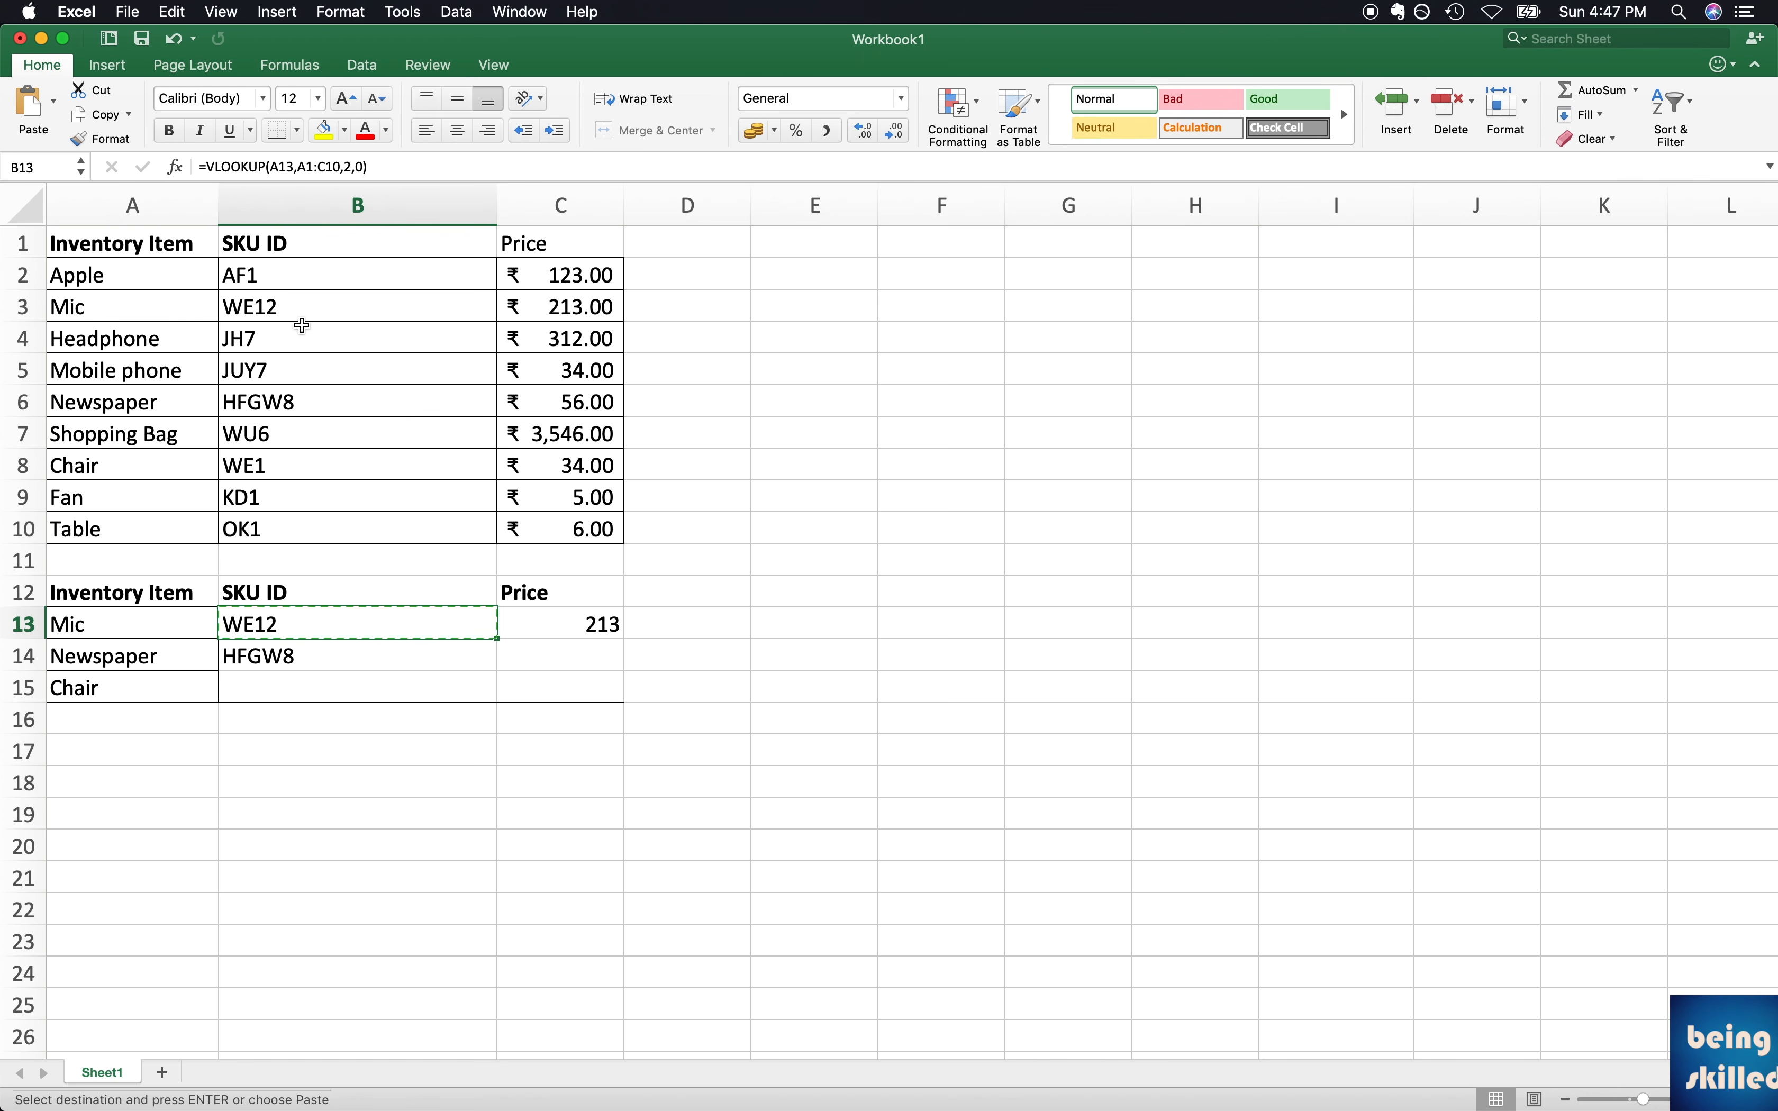
Step: Make the start of the table range absolute as $A$1 in B13's VLOOKUP formula
click(303, 168)
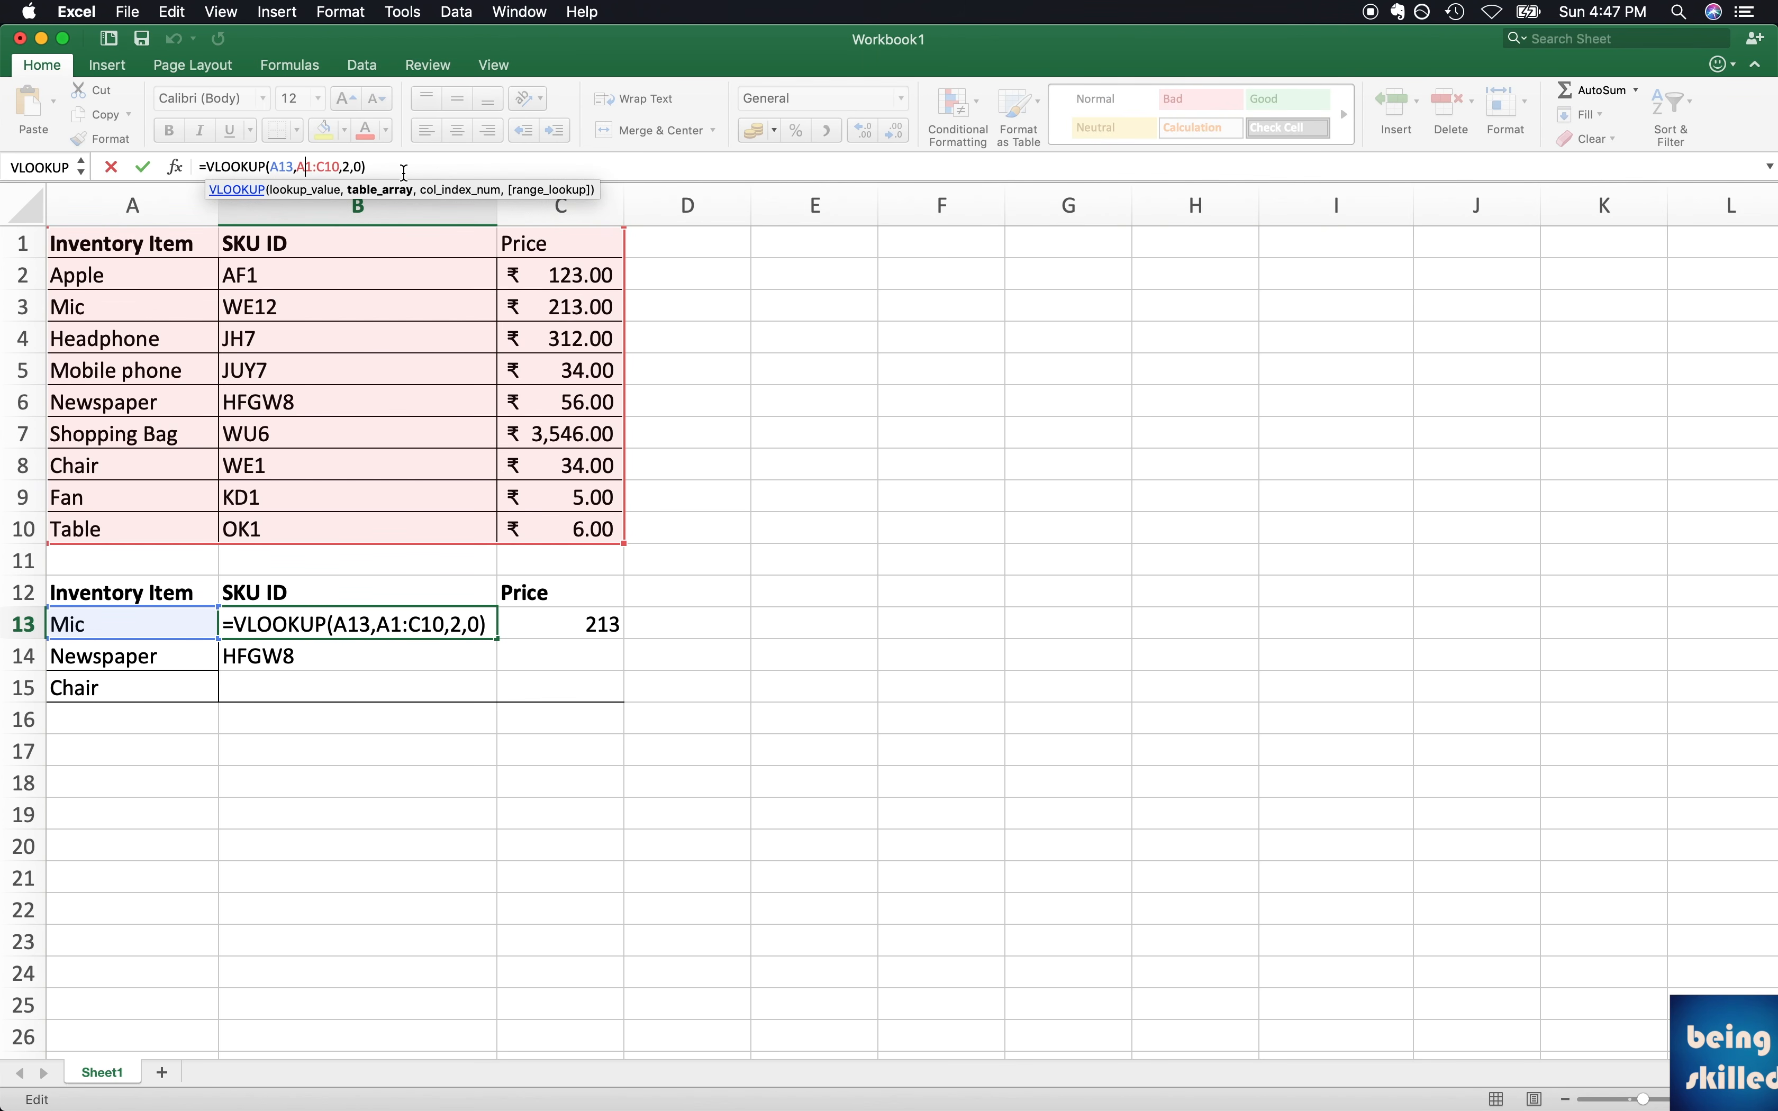
text($)
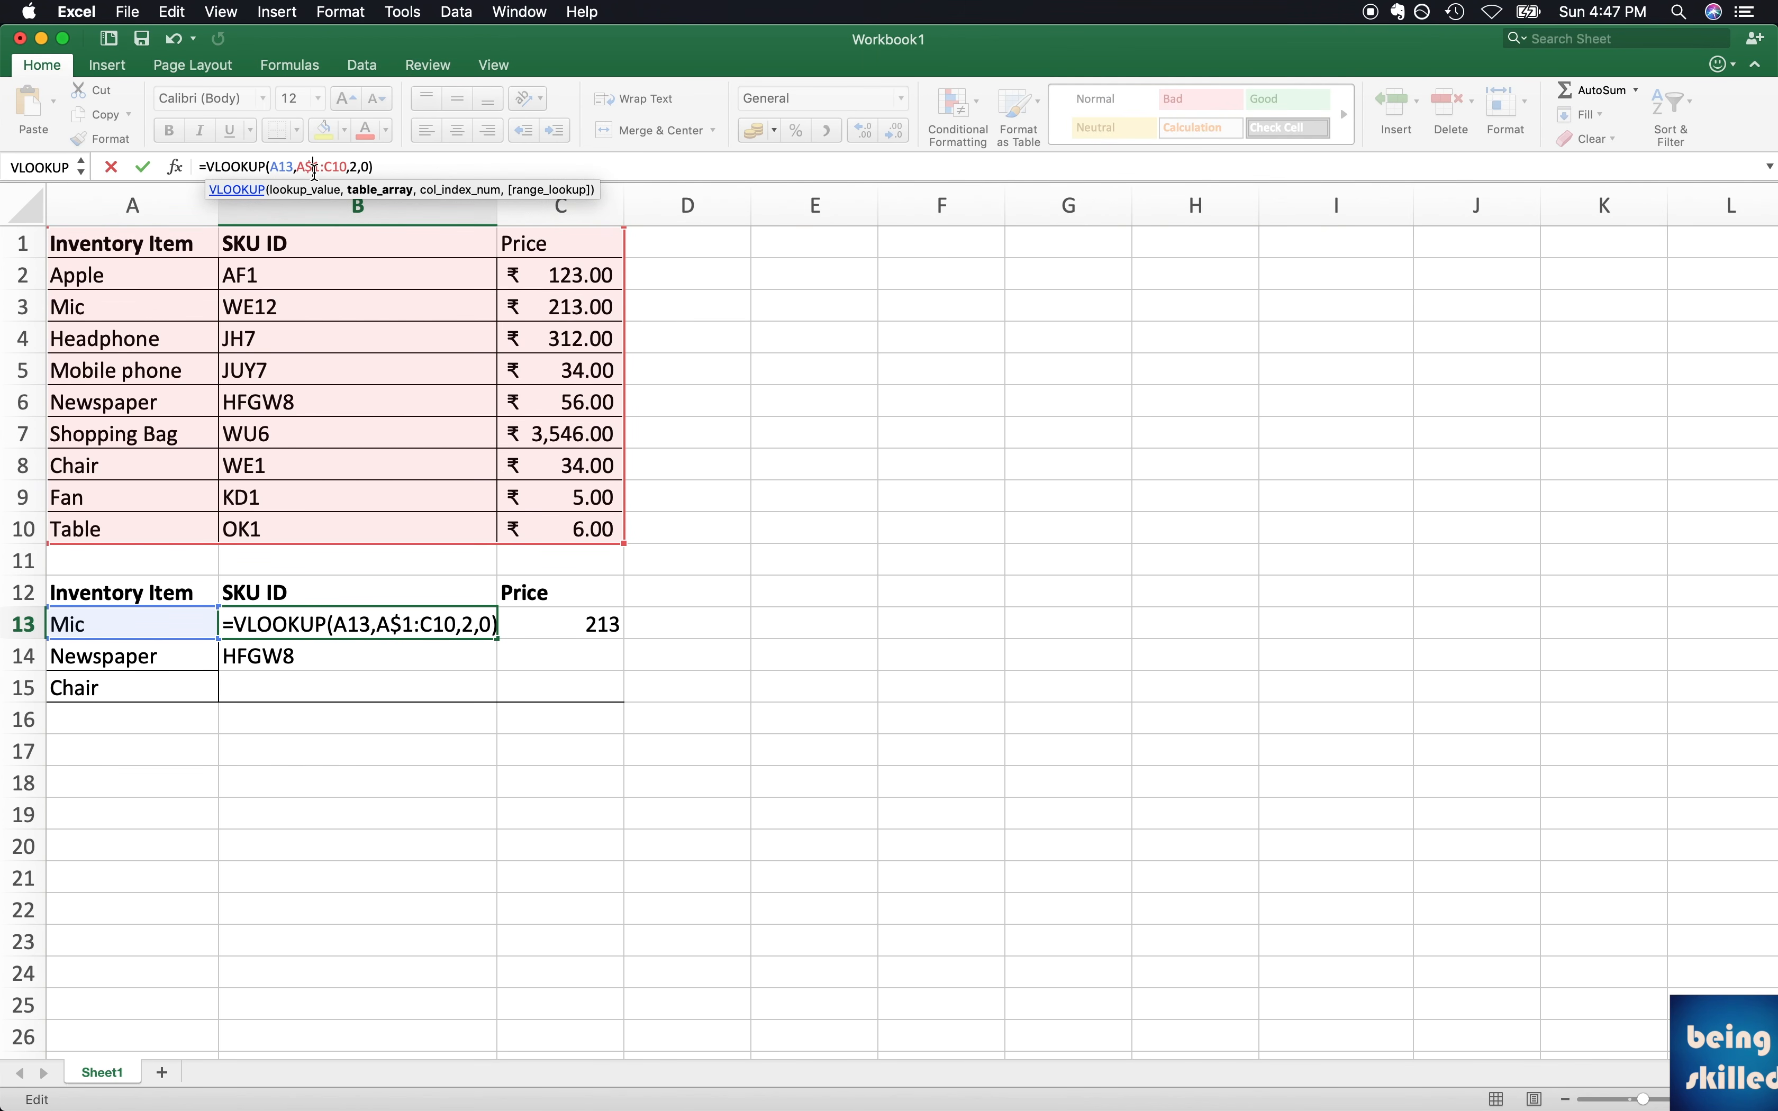
key(Left)
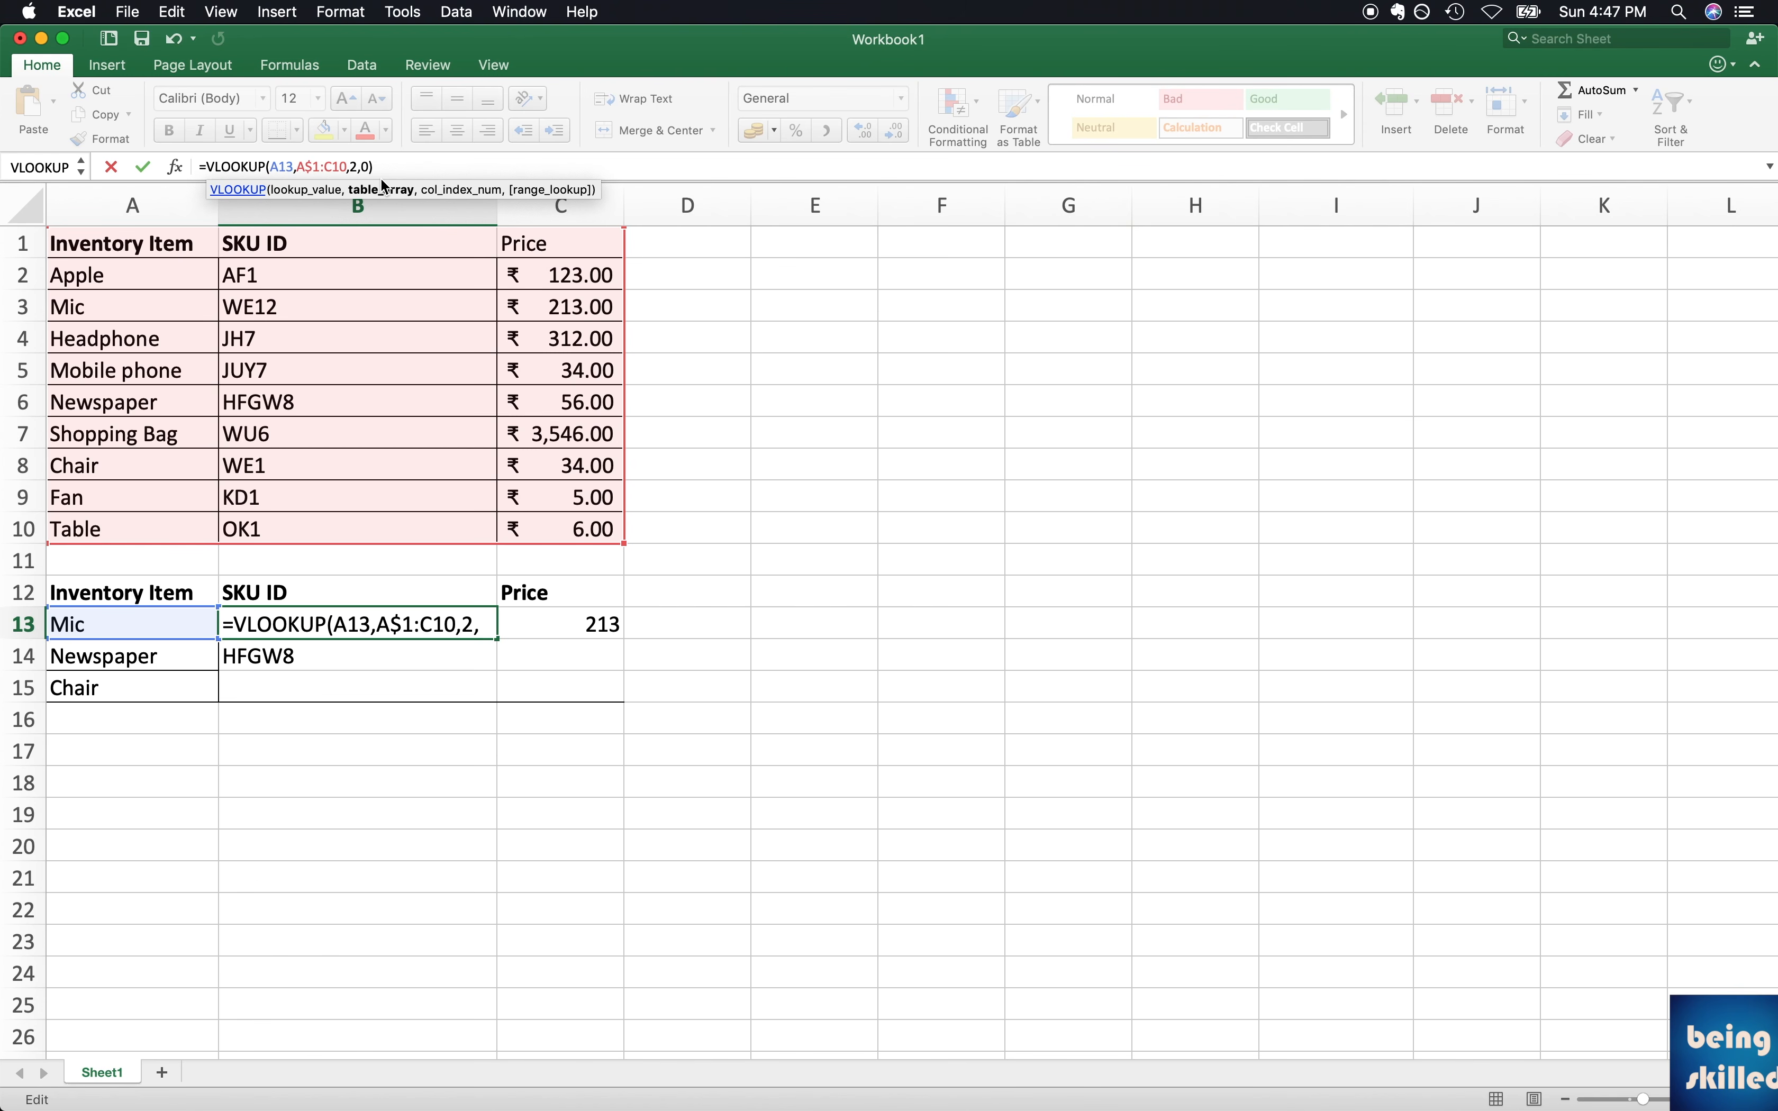
click(272, 362)
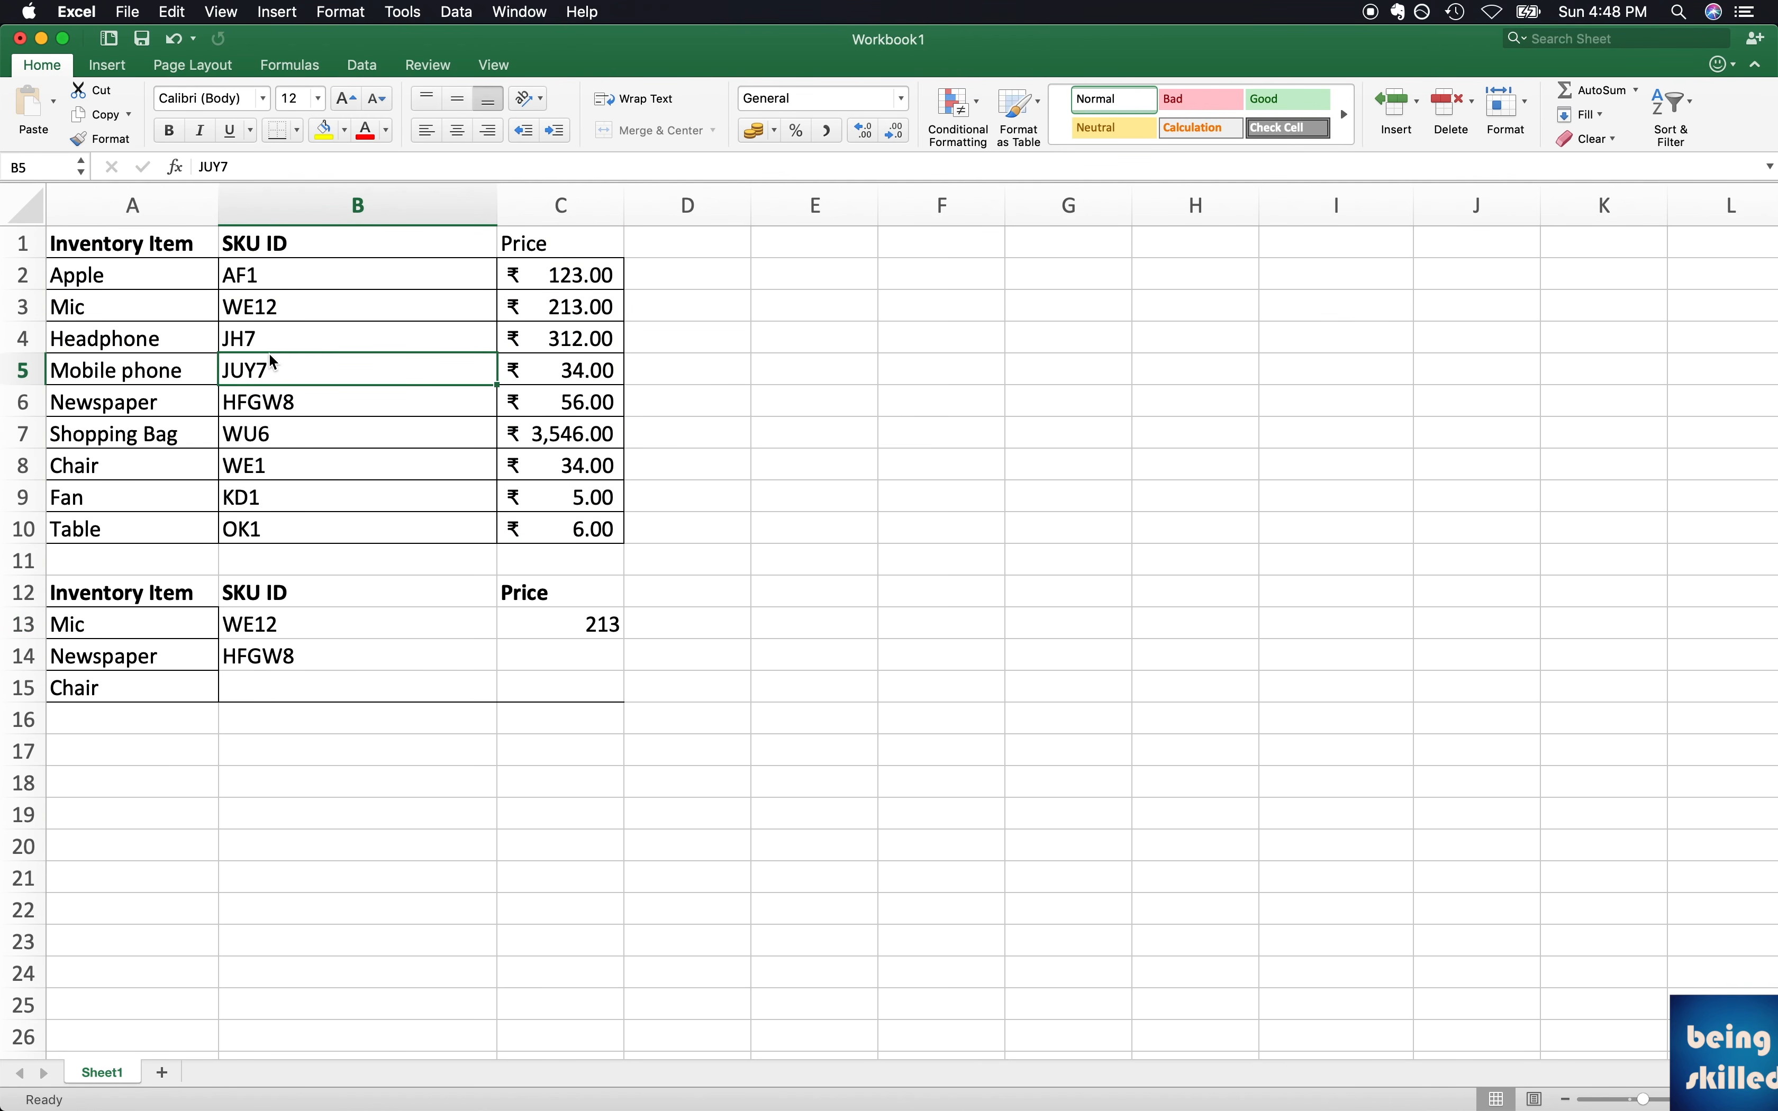
click(231, 427)
click(331, 668)
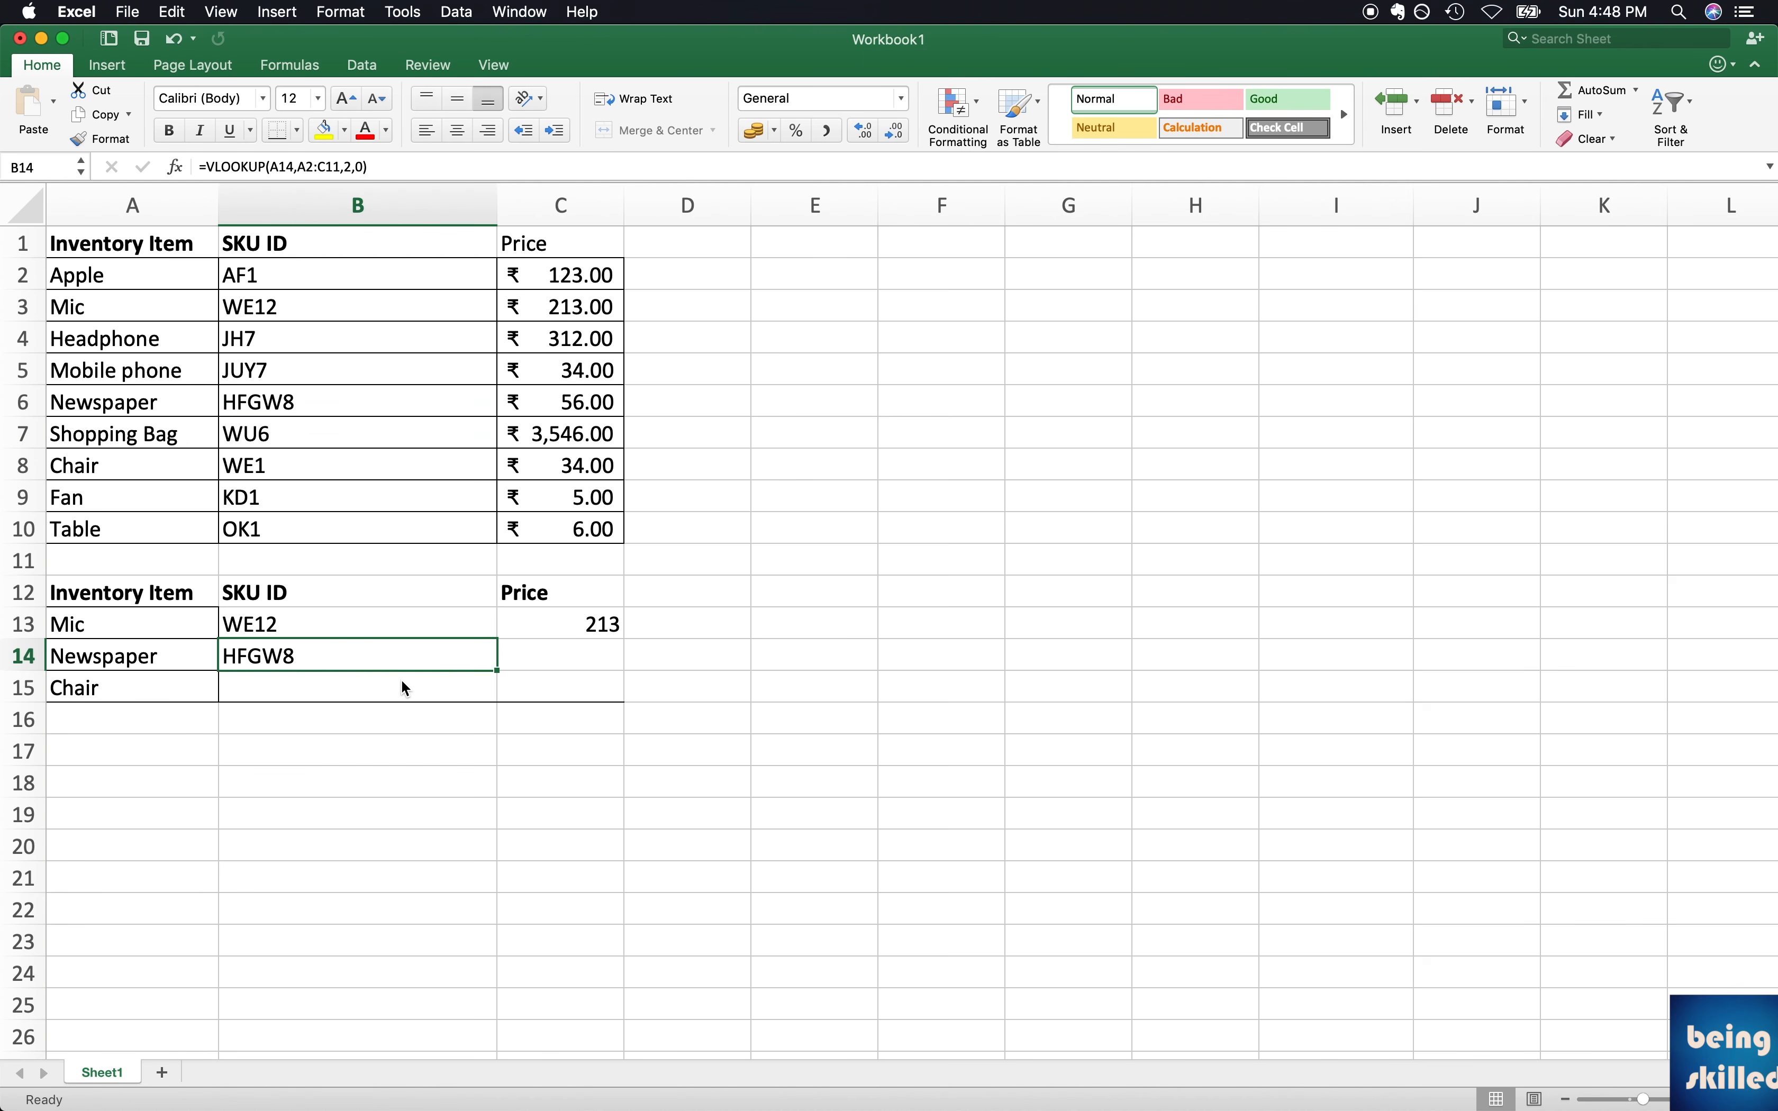
Step: Lock the end of the table range as $C$10 in B13's formula, giving =VLOOKUP(A13,$A$1:$C$10,2,0)
key(Up)
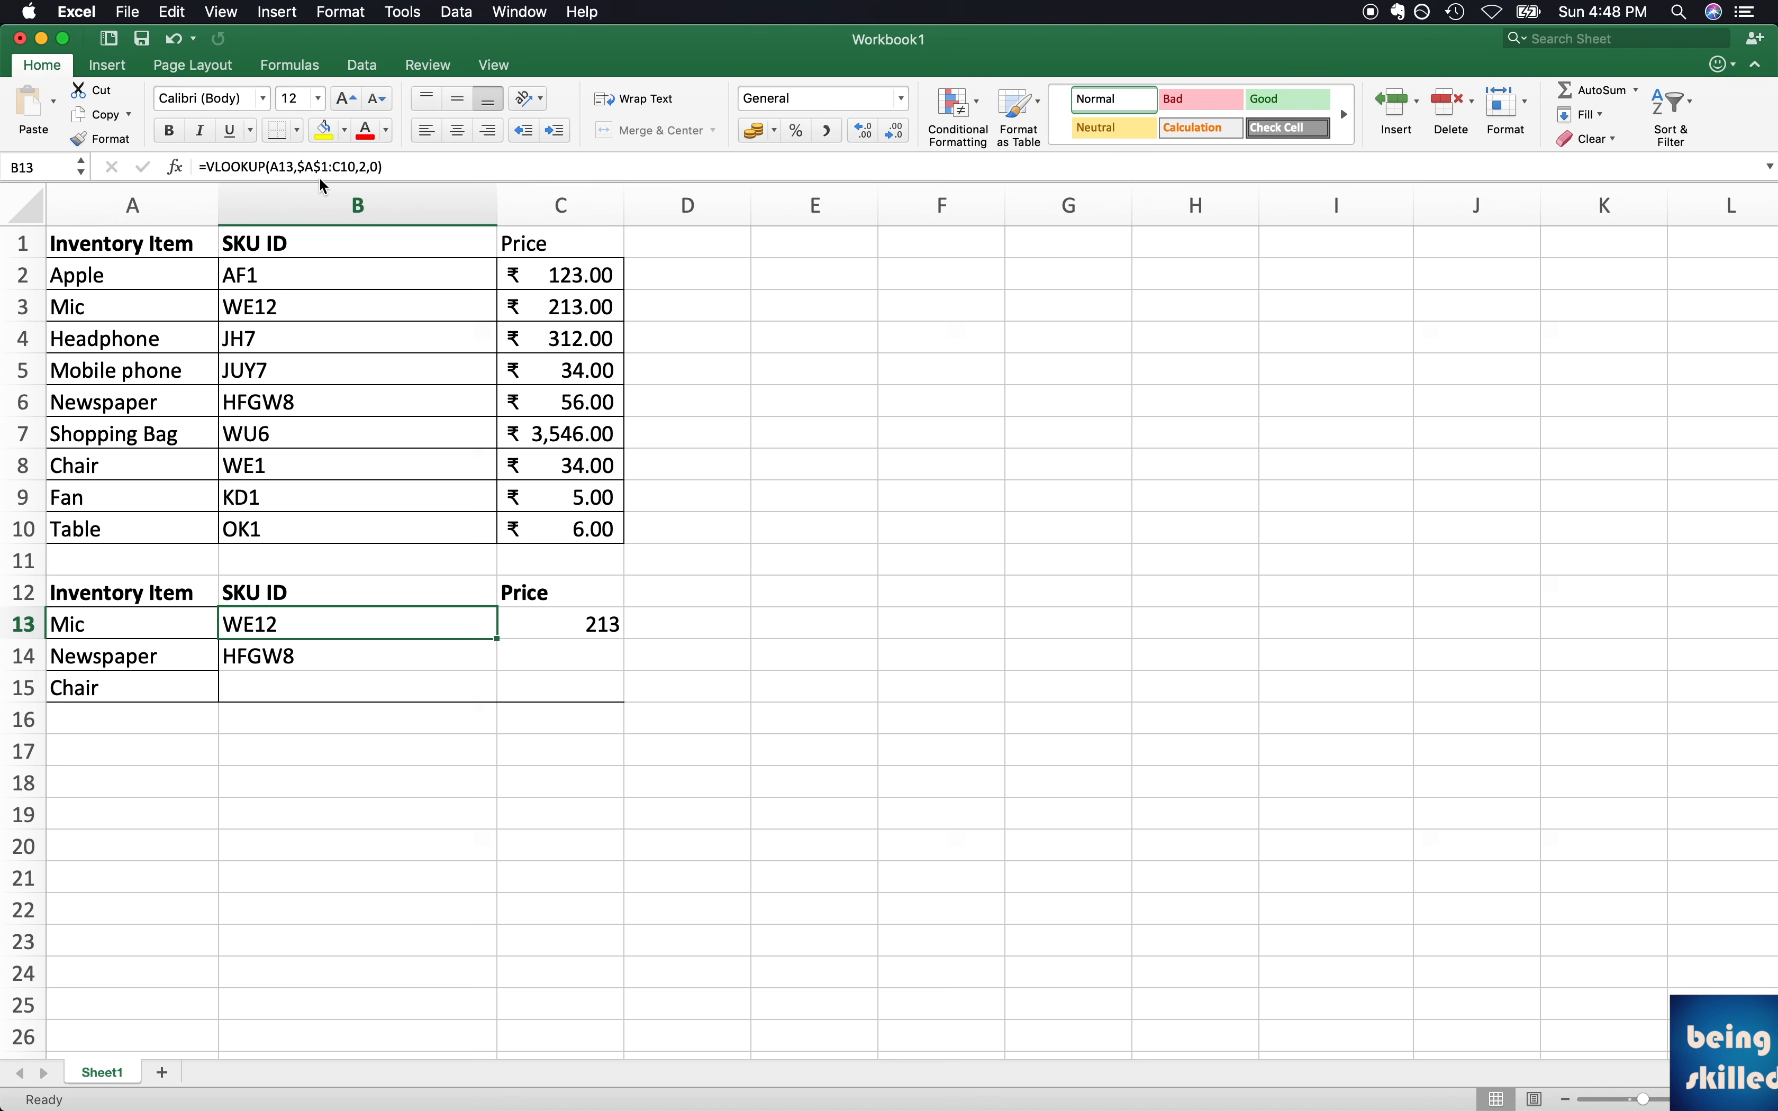
key(XF86AudioMute)
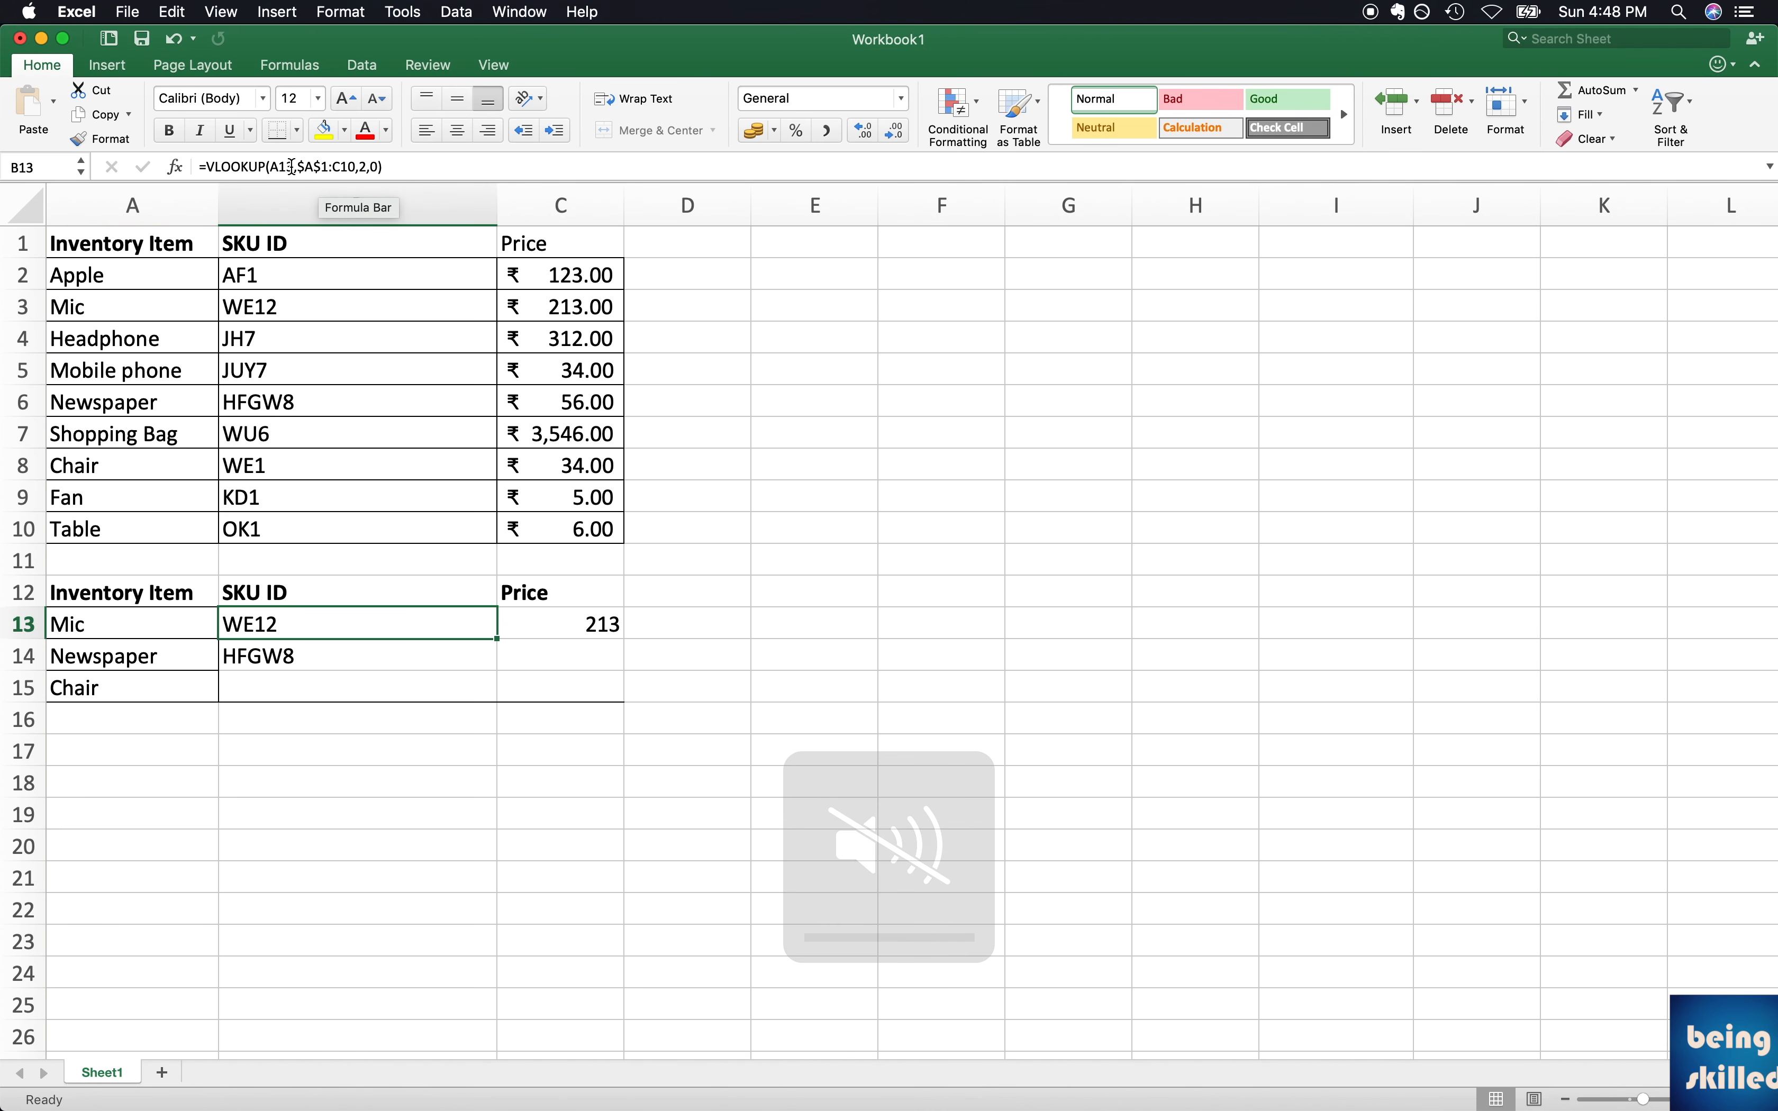
click(394, 170)
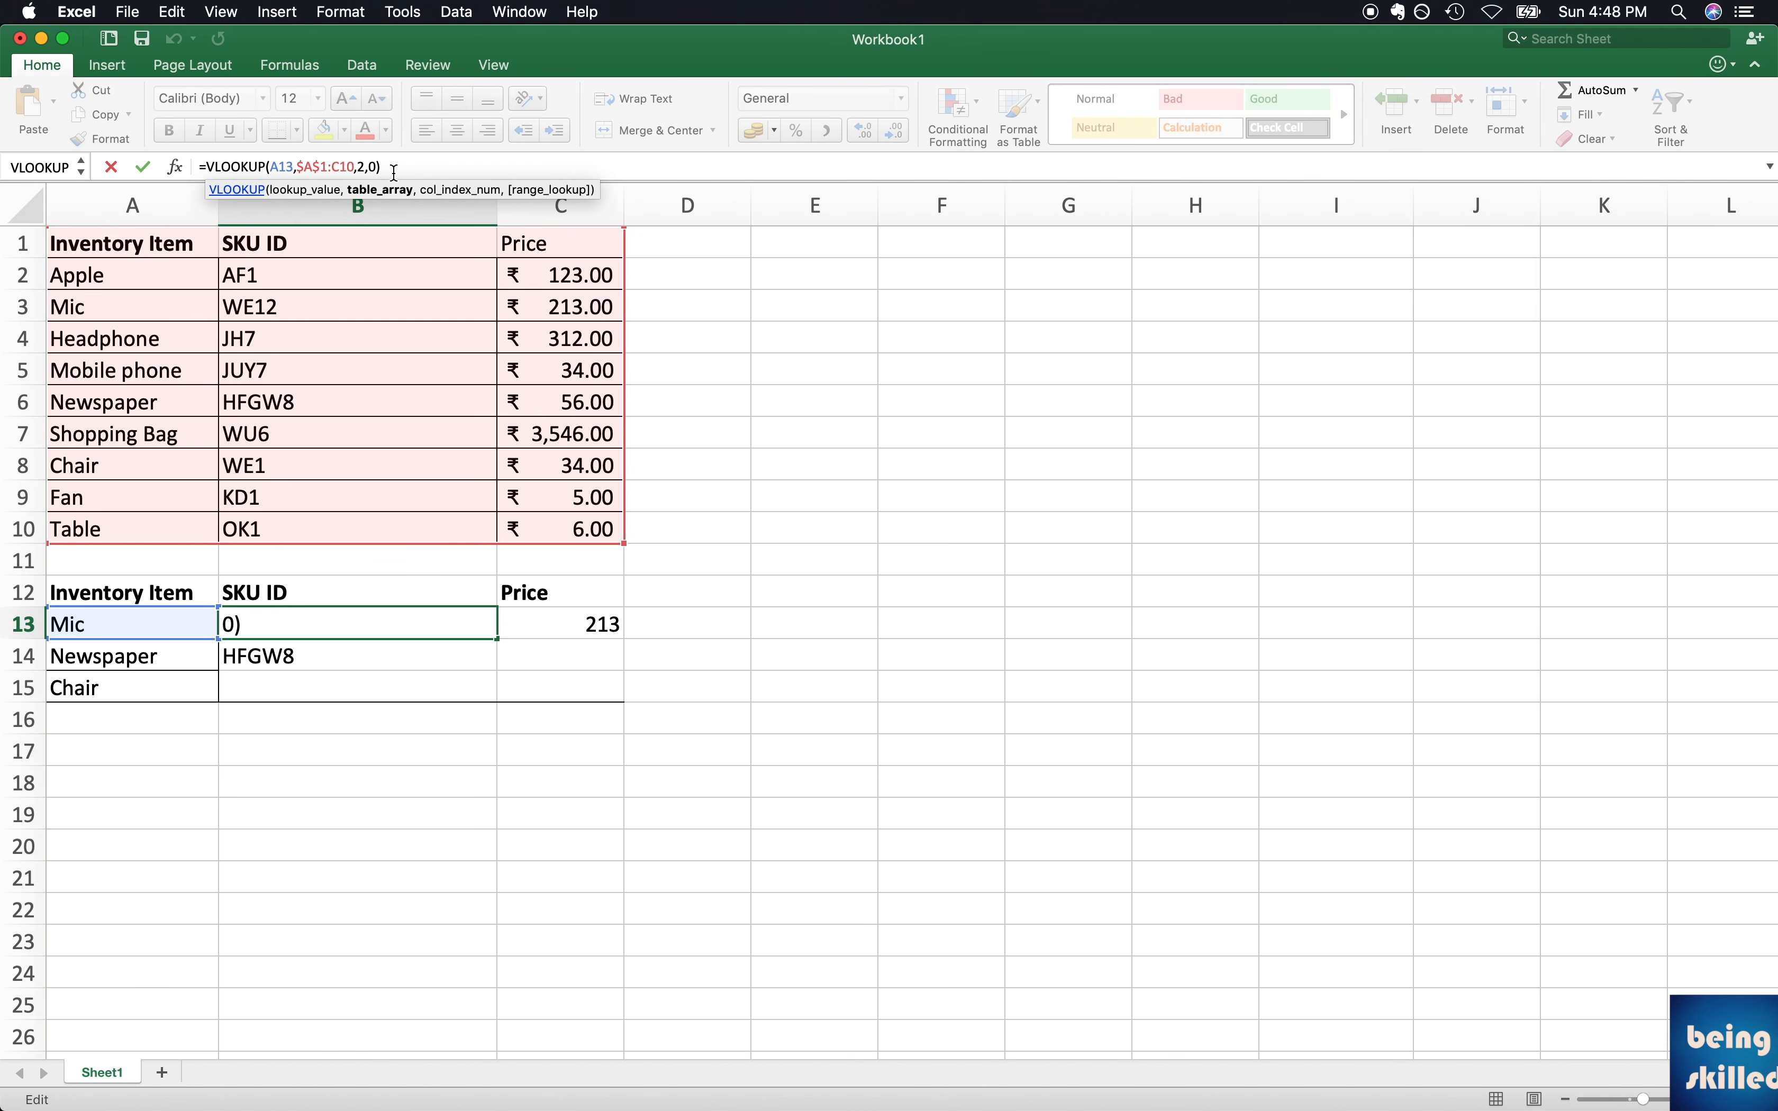
text($)
key(Left)
key(Left)
key(Left)
key(Left)
text($)
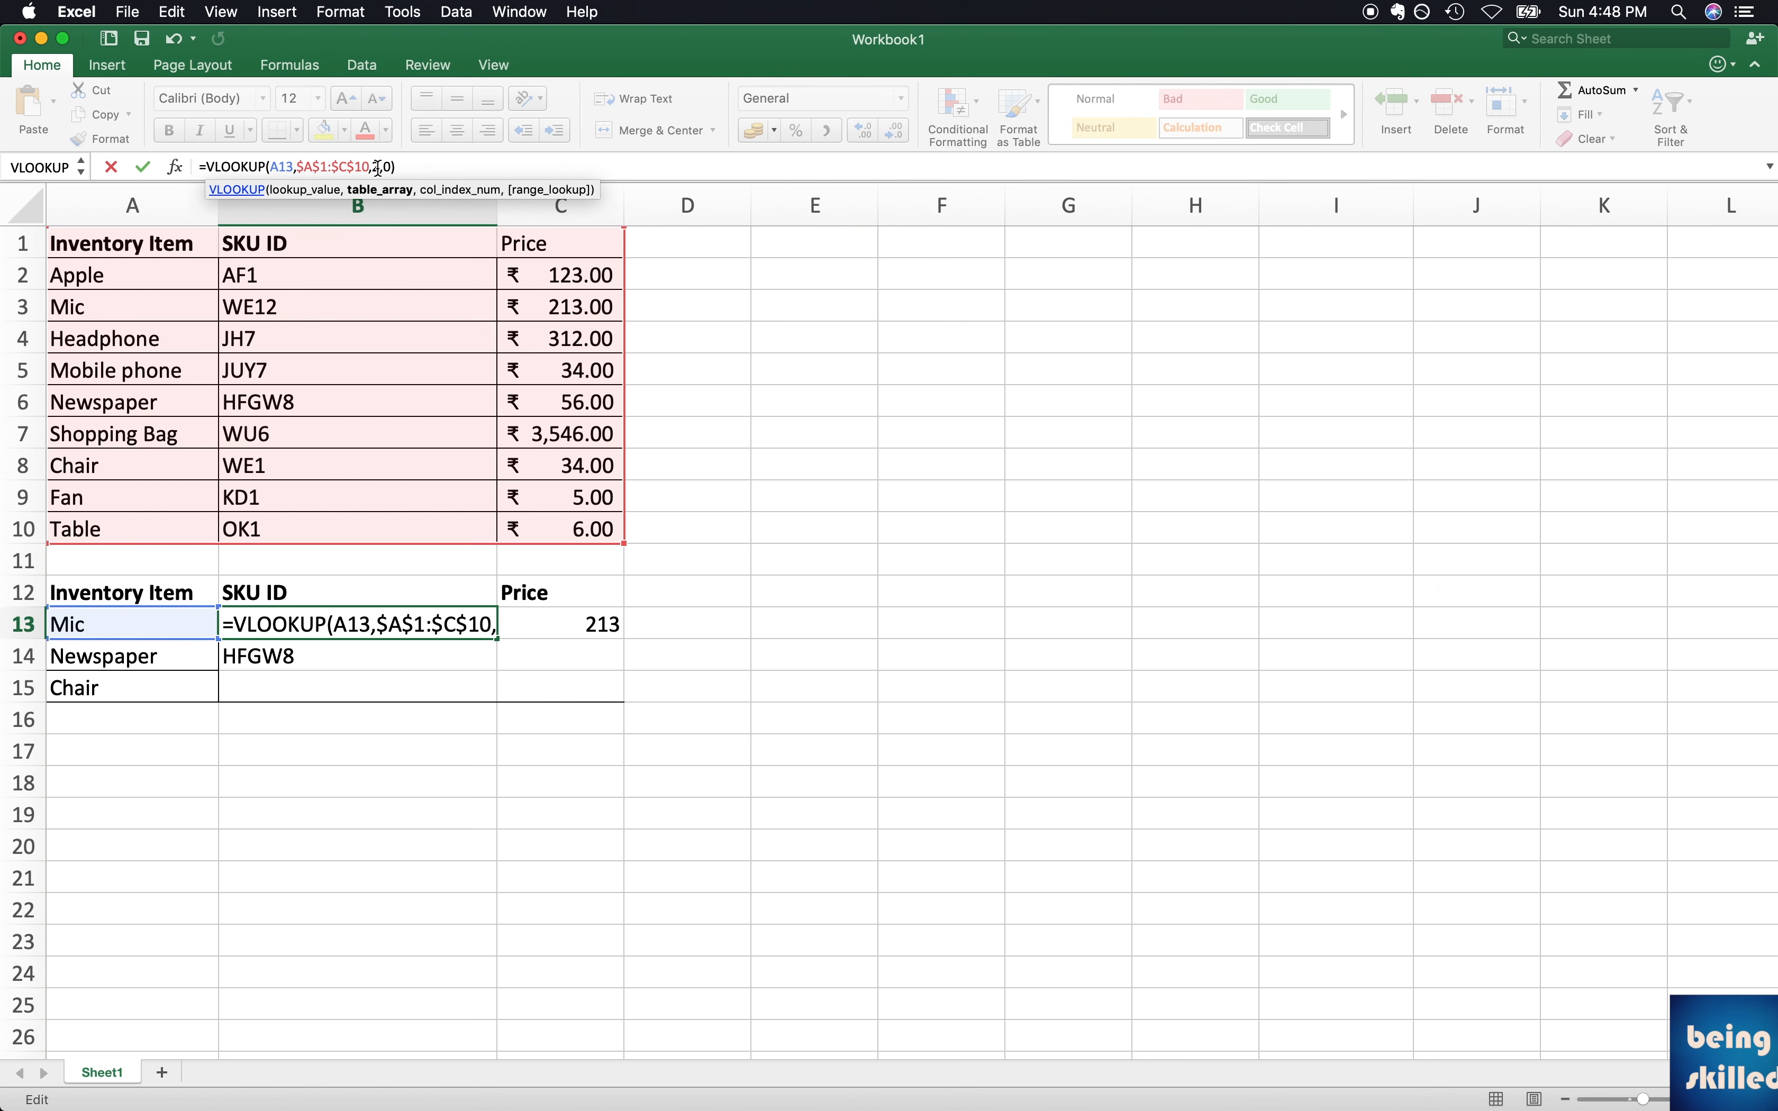
key(Return)
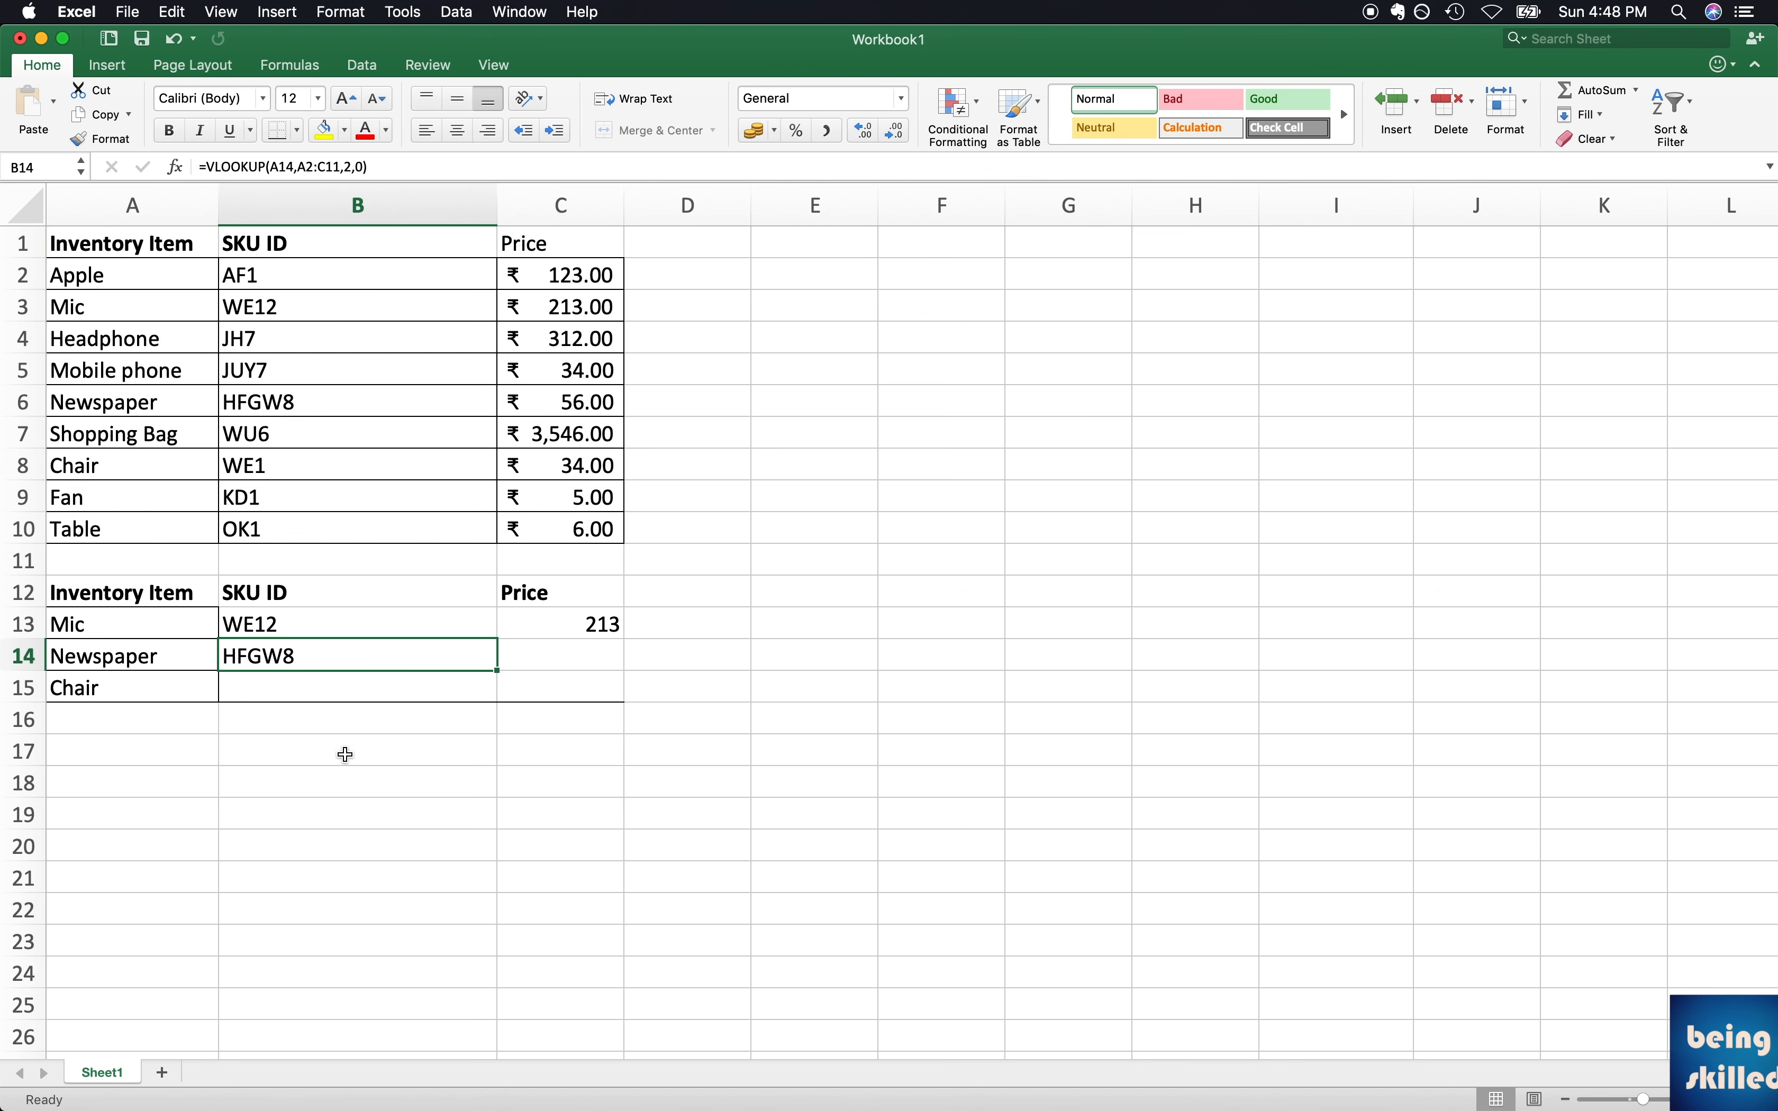
Step: Fill the SKU ID formula from B13 down through B15 for Newspaper and Chair
click(441, 625)
drag(496, 639, 485, 691)
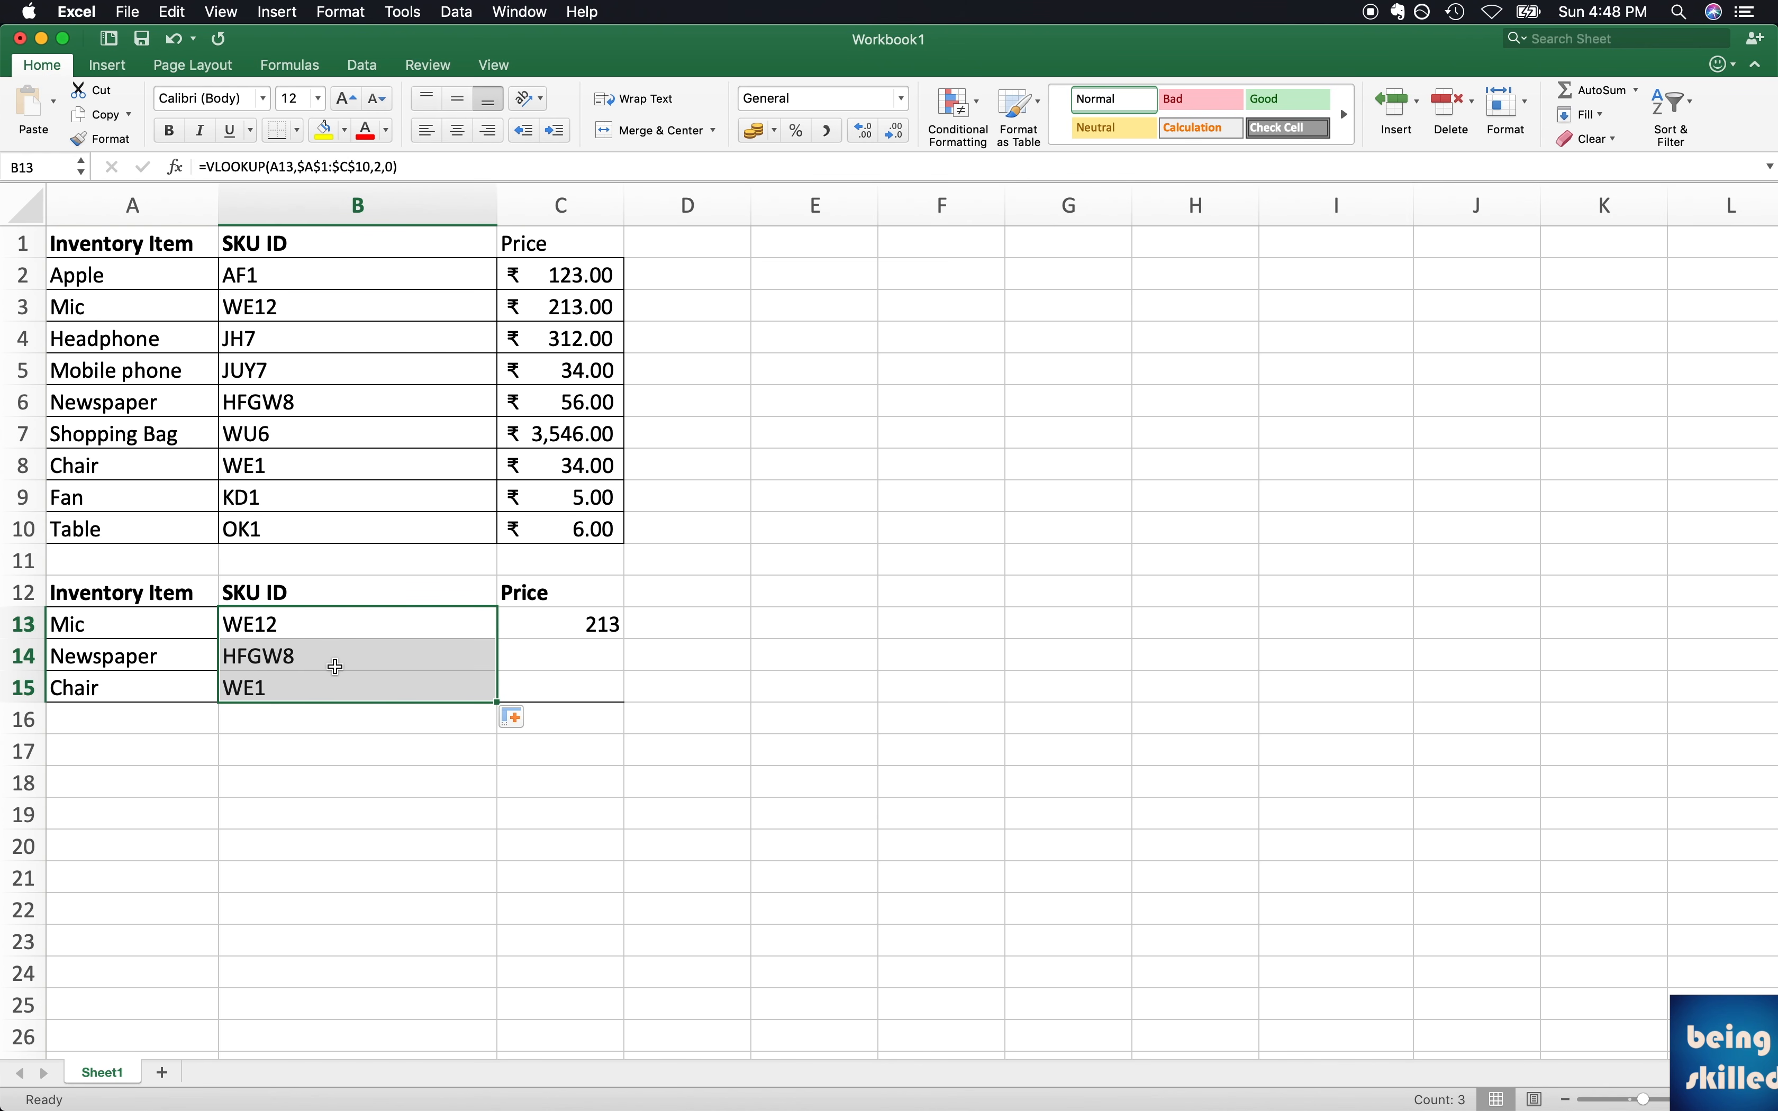
Step: Compare the copied SKU ID formulas in B13:B15 and check Newspaper's result against its row in the source table
click(259, 657)
click(256, 688)
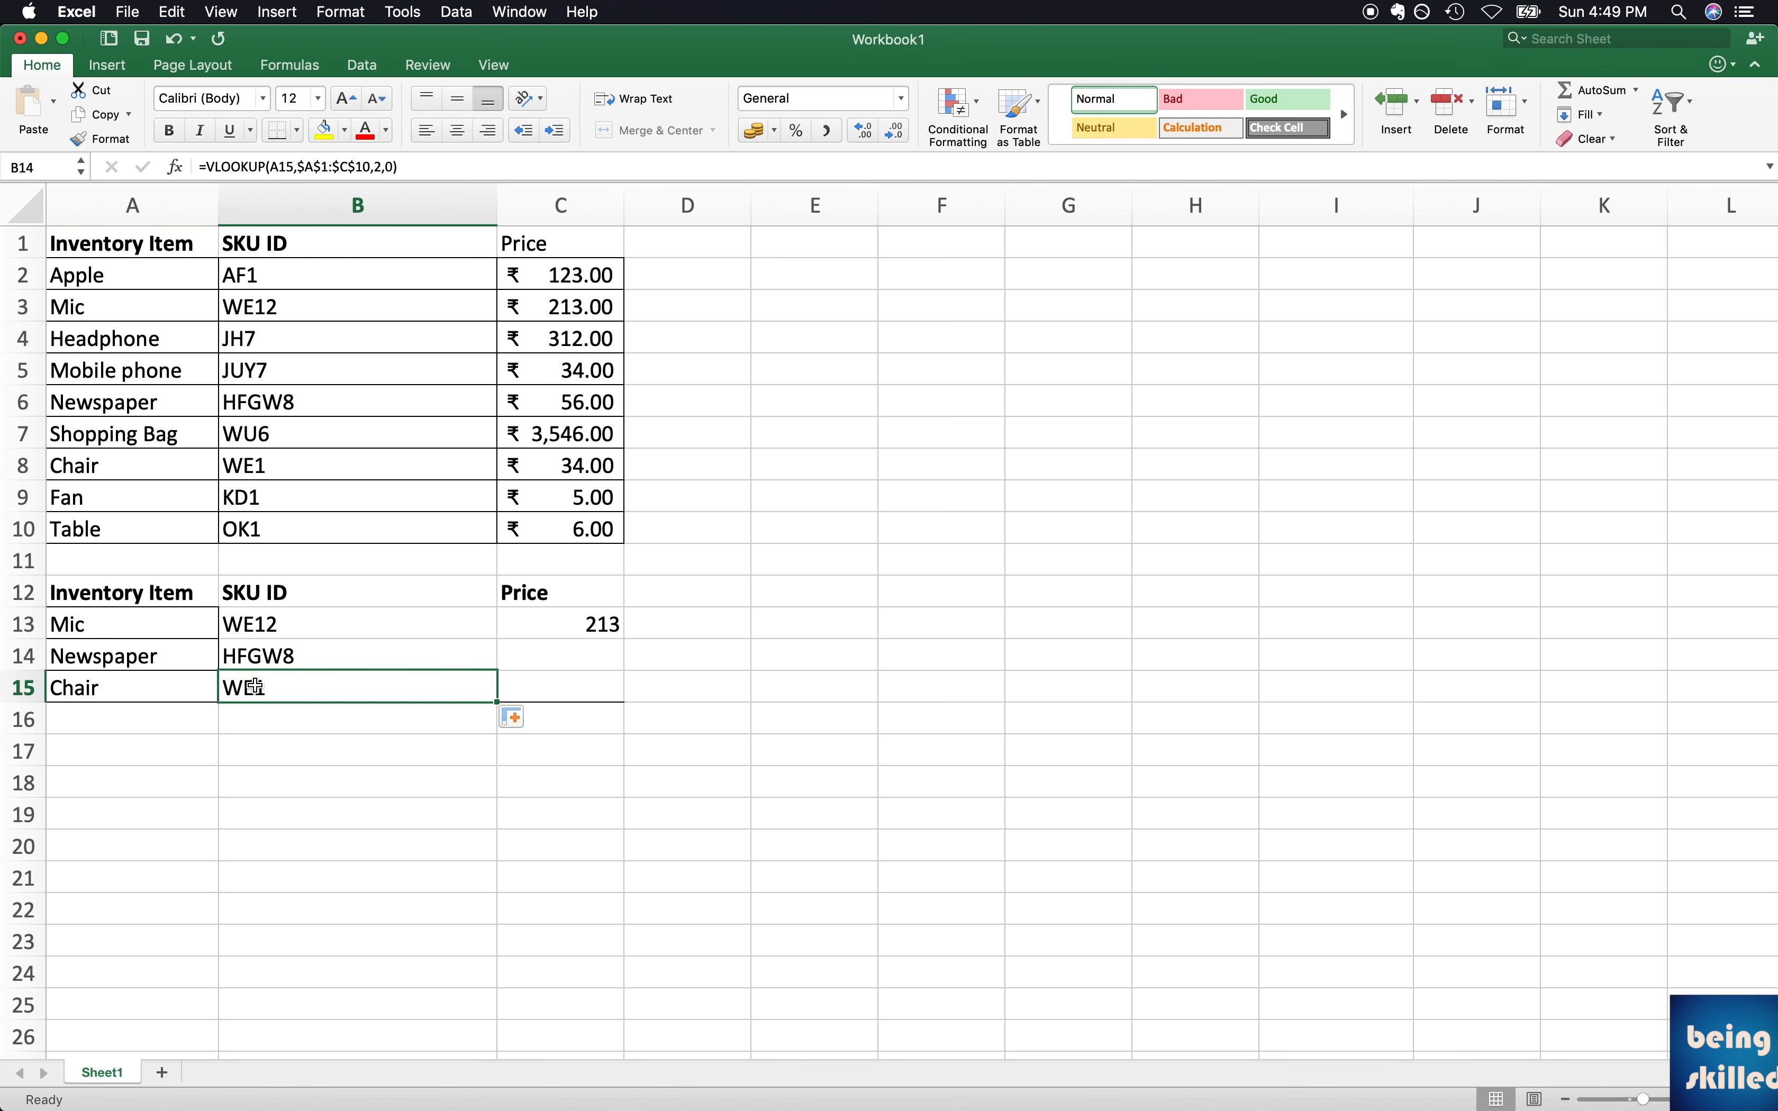
click(270, 663)
click(297, 632)
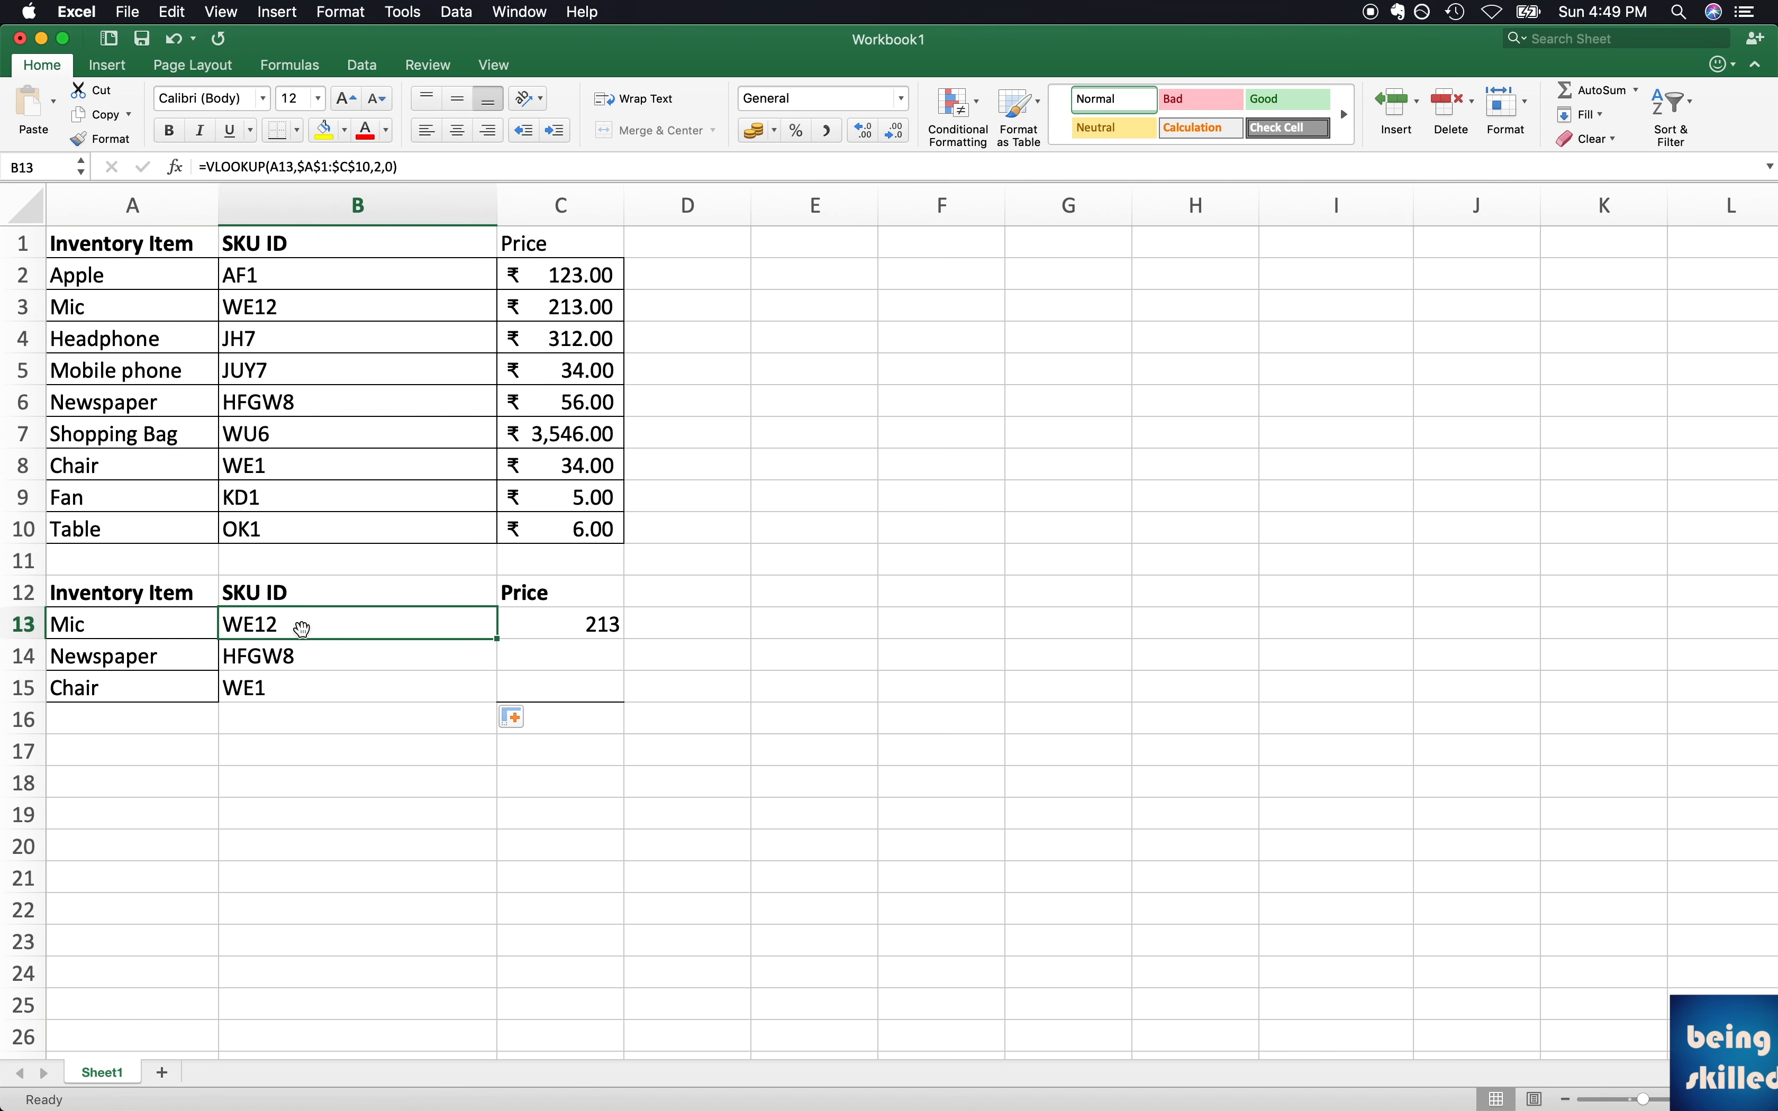
click(305, 658)
click(290, 629)
click(136, 671)
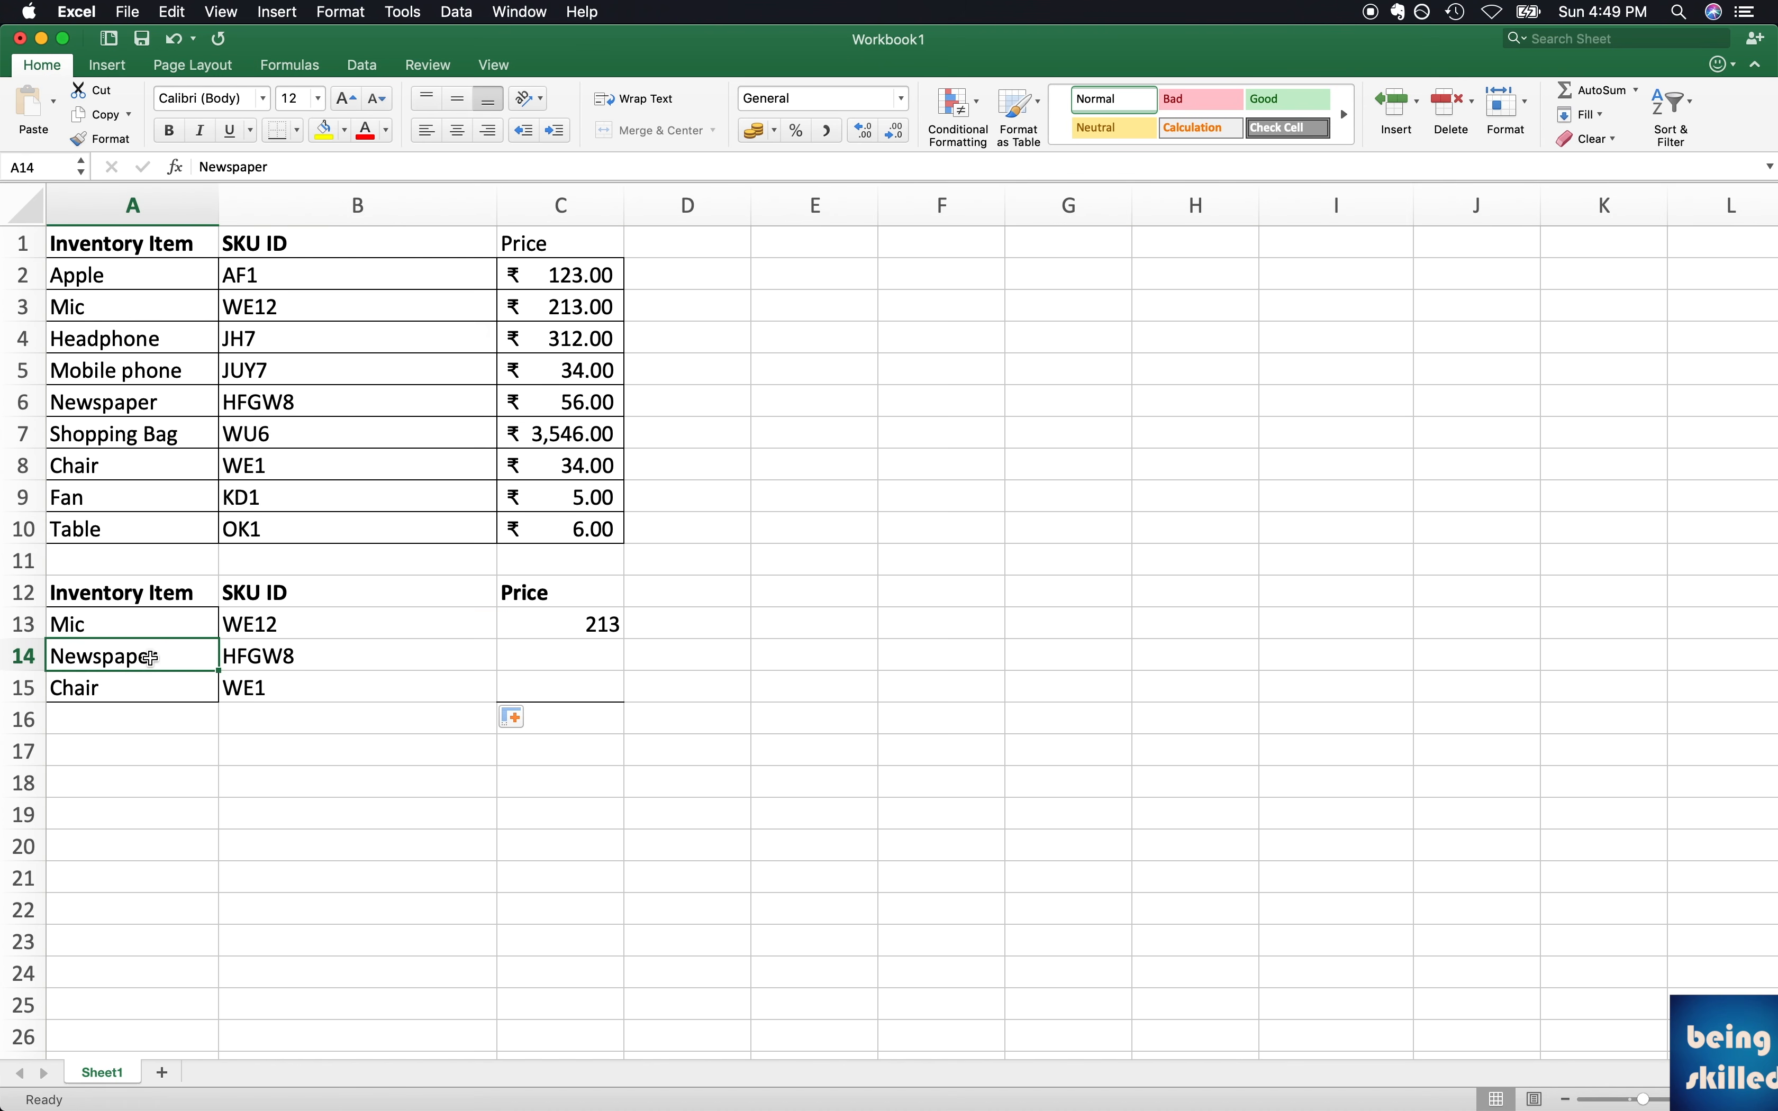
drag(139, 406, 301, 406)
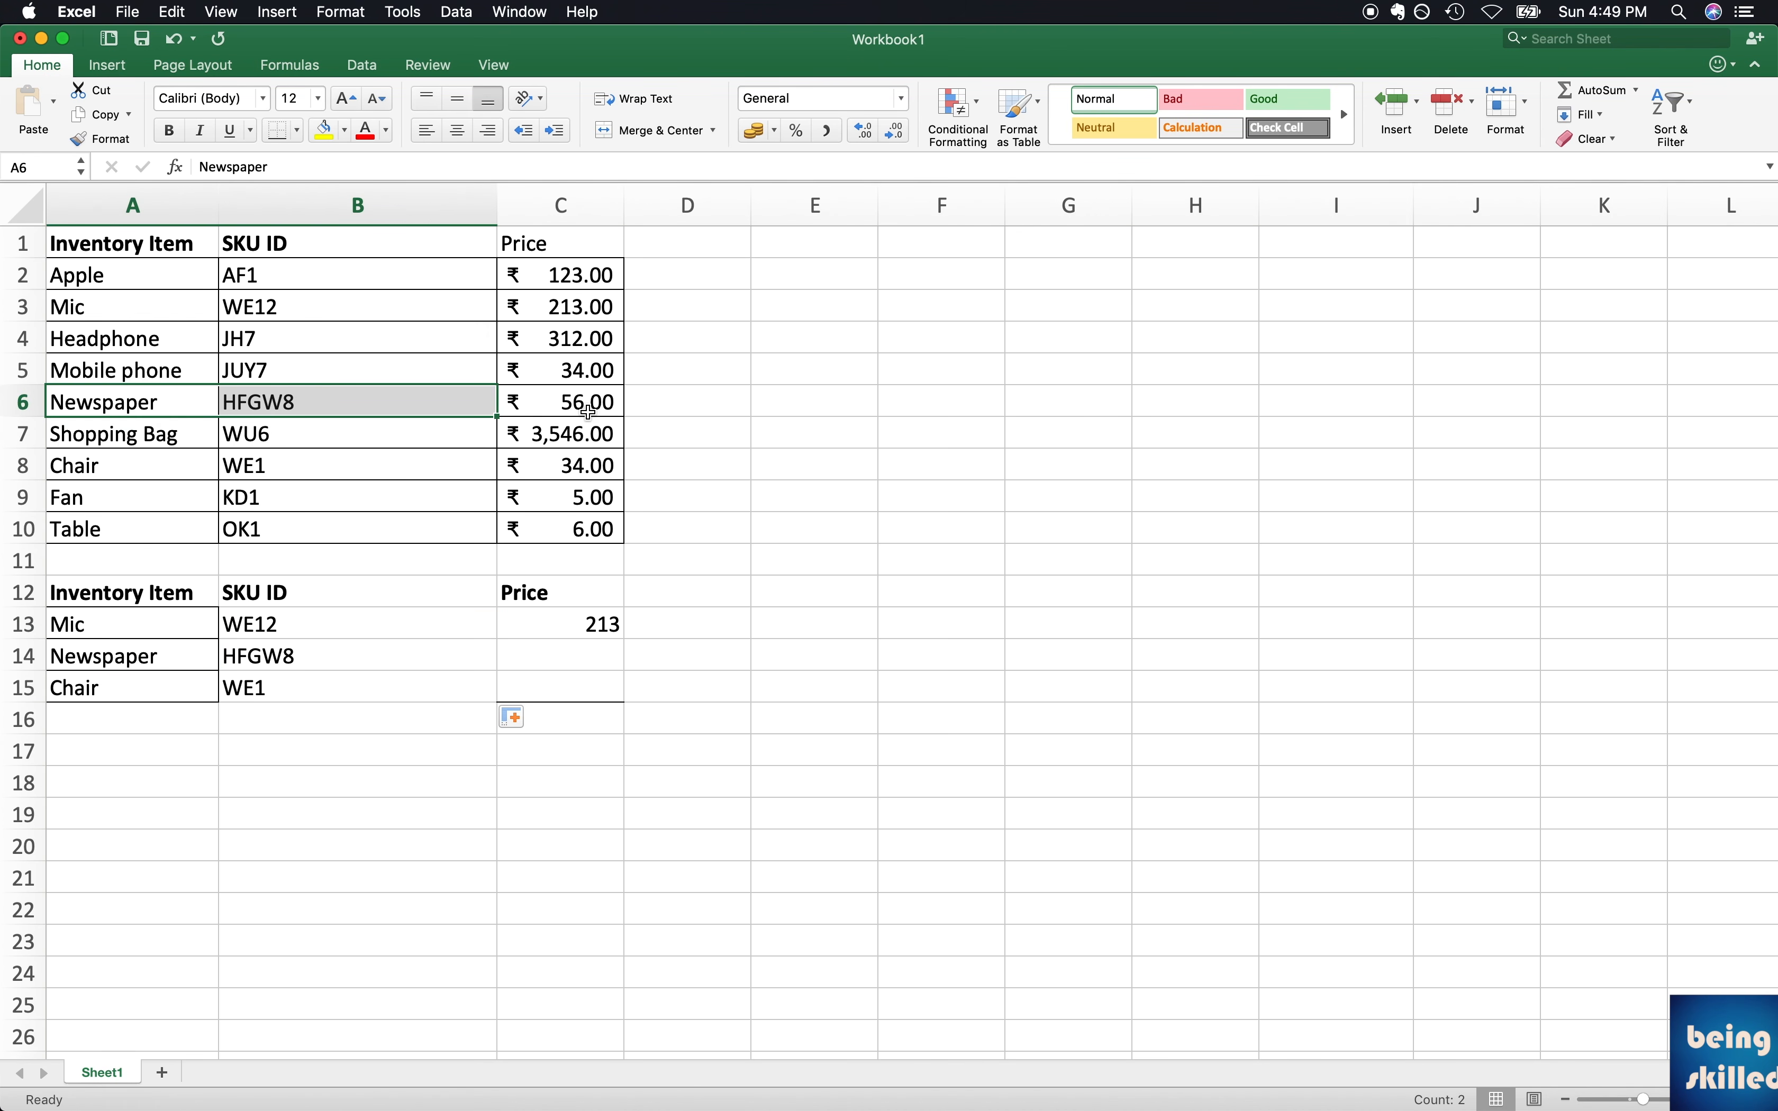